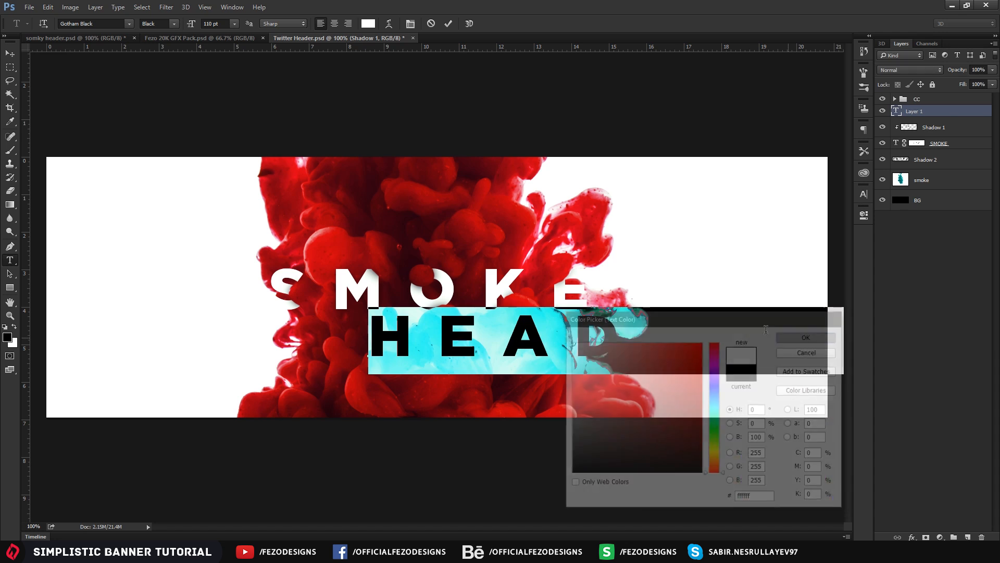
Change the font of the new HEADER DESIGN text to Nexa Bold Regular and commit the text
left_click(102, 23)
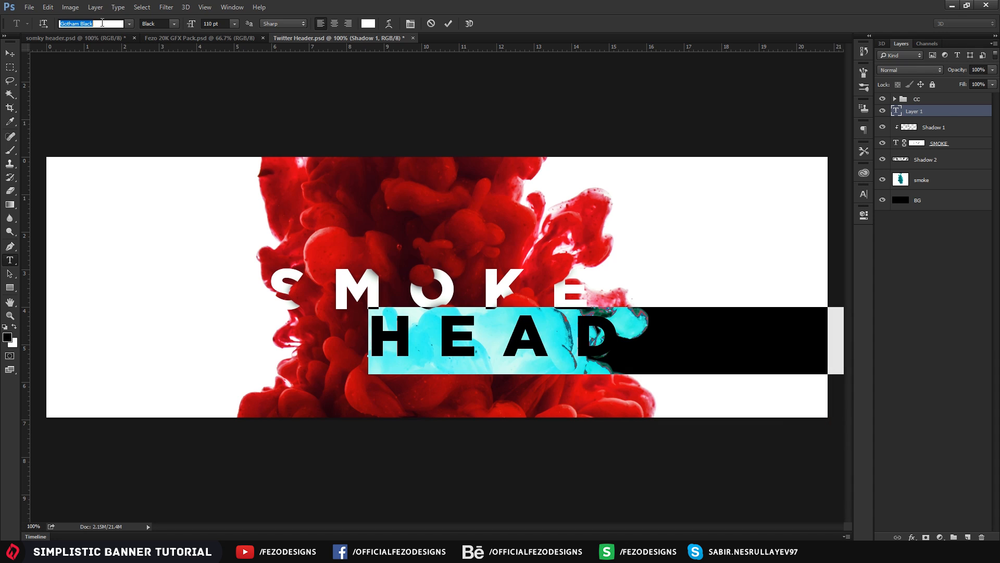
type("nexa")
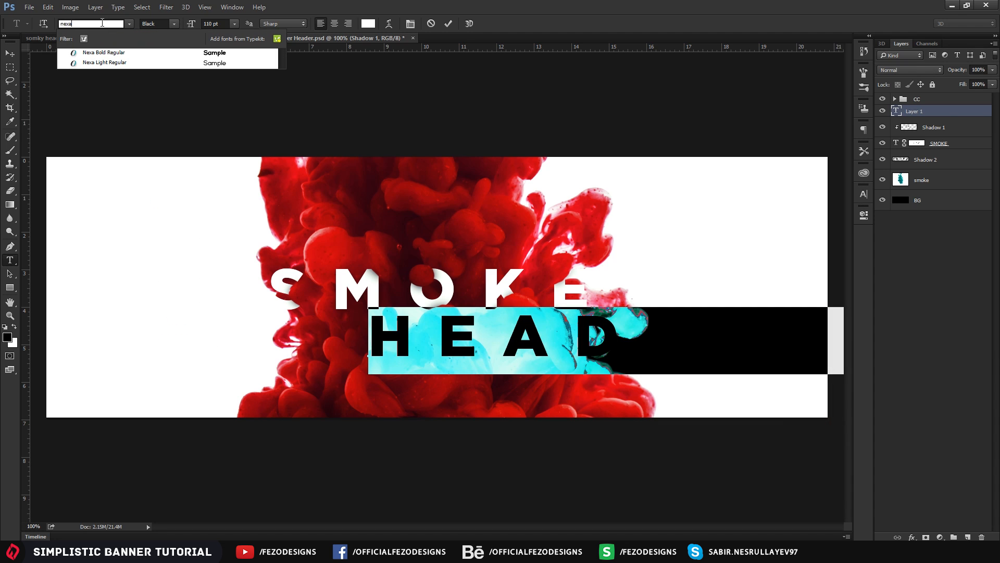
type(" bold")
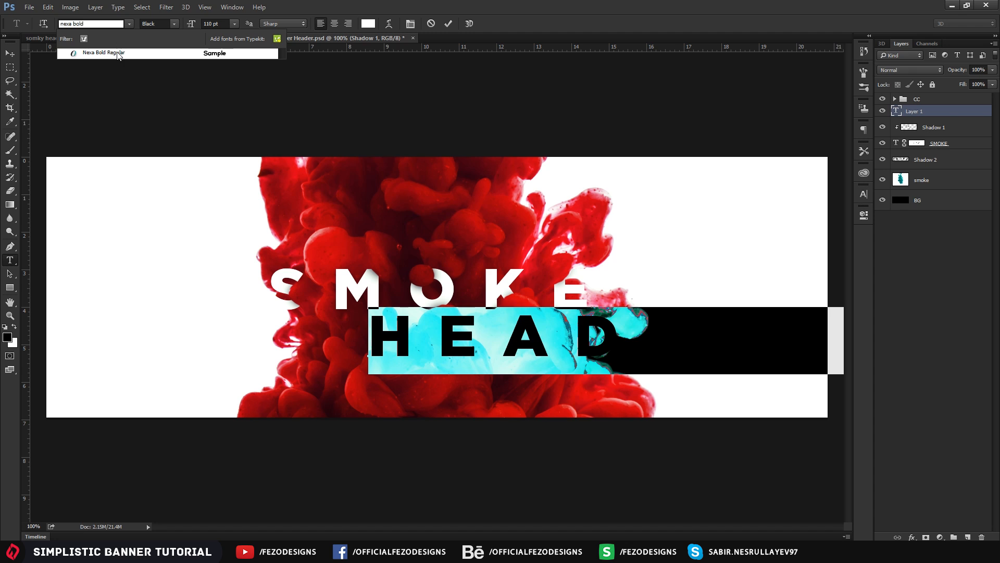
left_click(117, 53)
left_click(9, 53)
Scale the HEADER DESIGN text down proportionally to less than half its size and place it beneath the SMOKE title
left_click_drag(461, 323, 230, 318)
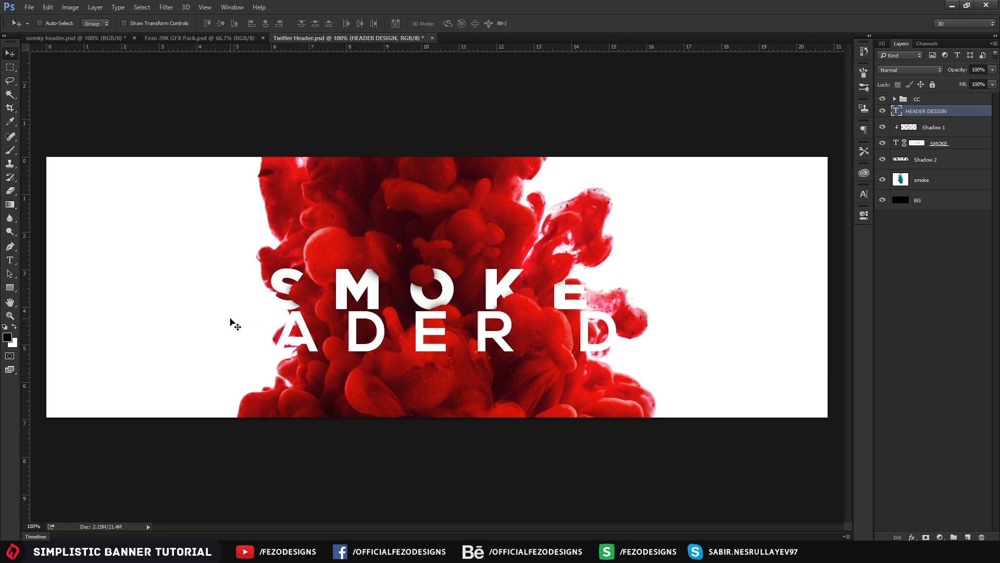
key("ctrl+t")
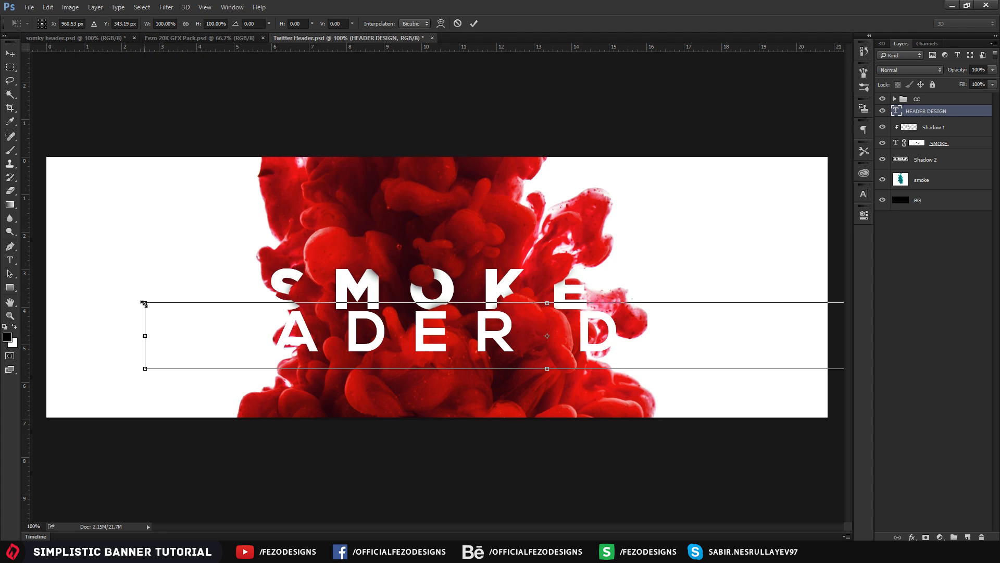
left_click_drag(143, 303, 388, 323)
key("Return")
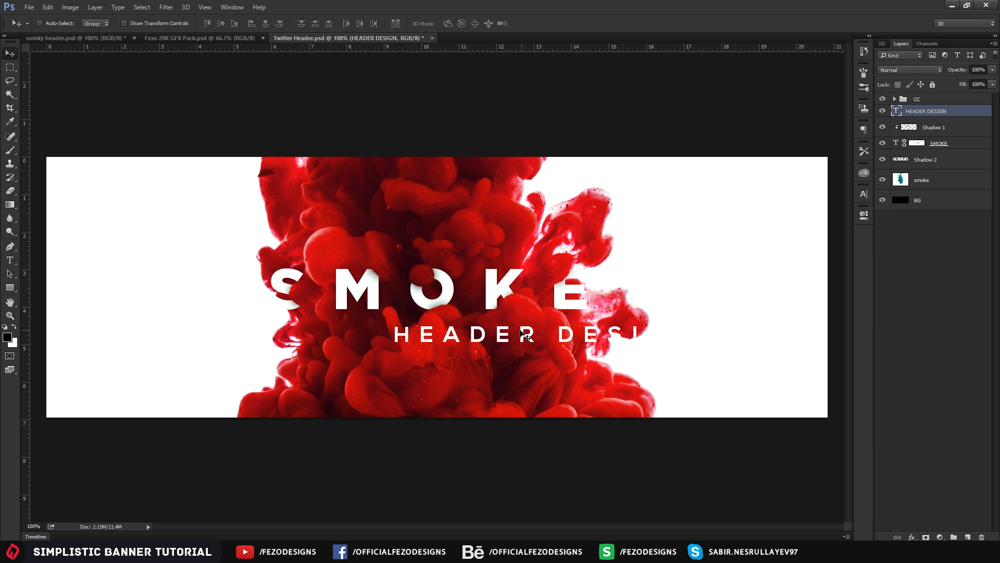
left_click_drag(520, 330, 427, 327)
Select all of the HEADER DESIGN text and set its font size to 14 pt
key("t")
left_click(556, 335)
key("ctrl+a")
left_click(315, 334)
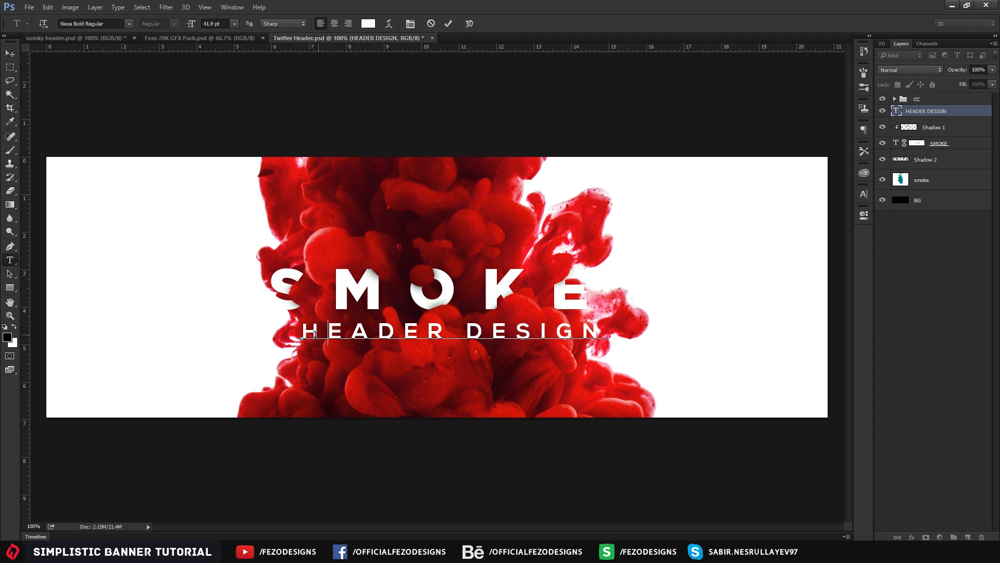
left_click_drag(303, 335, 608, 333)
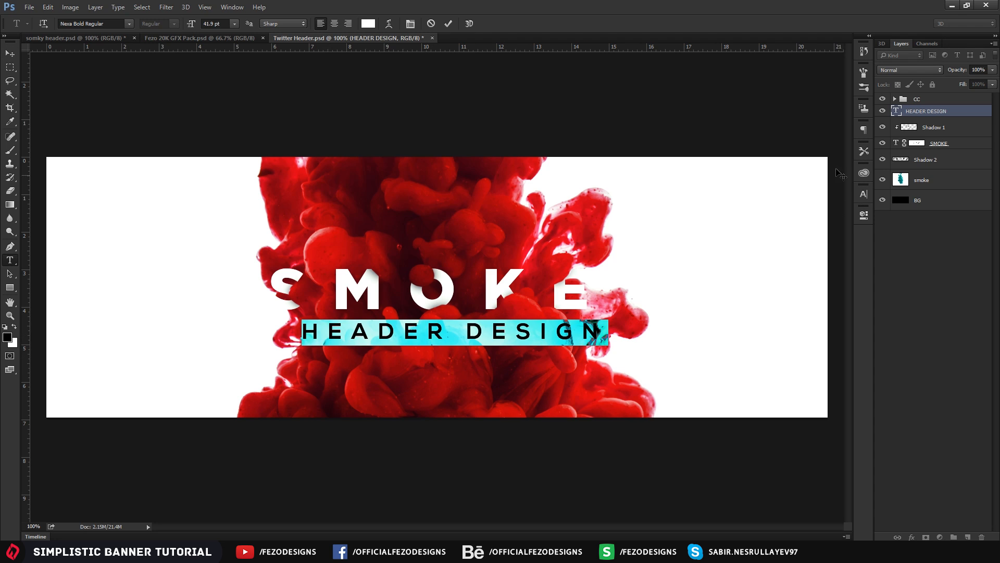
left_click(867, 196)
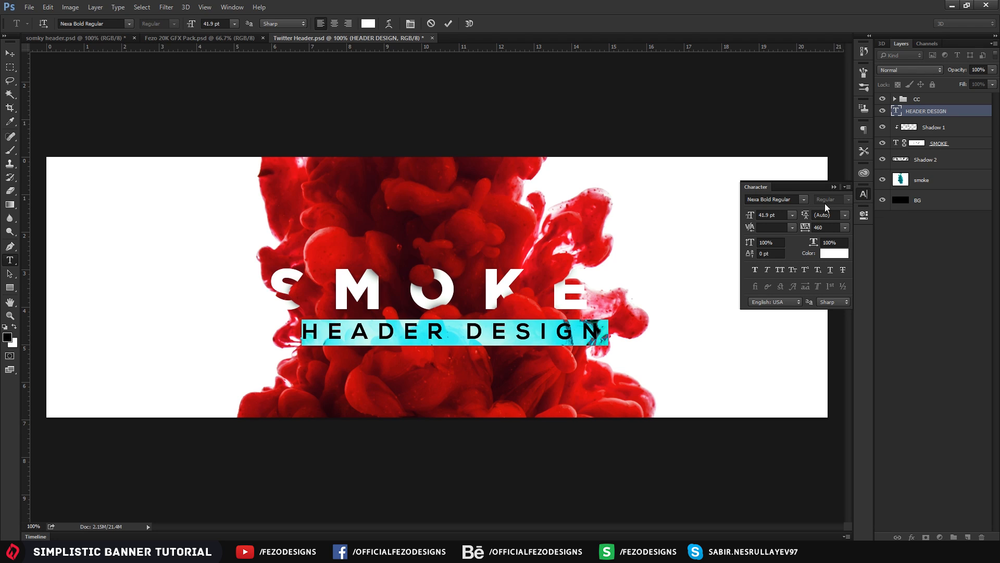
left_click(776, 215)
type("14")
key("Return")
Set the tracking of the selected HEADER DESIGN text to 1840
left_click(831, 225)
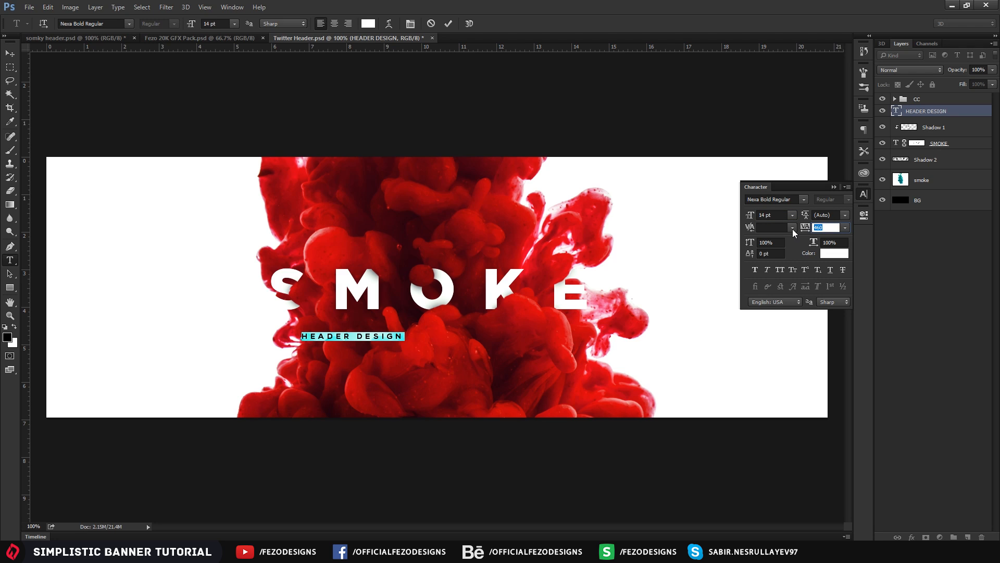
type("1")
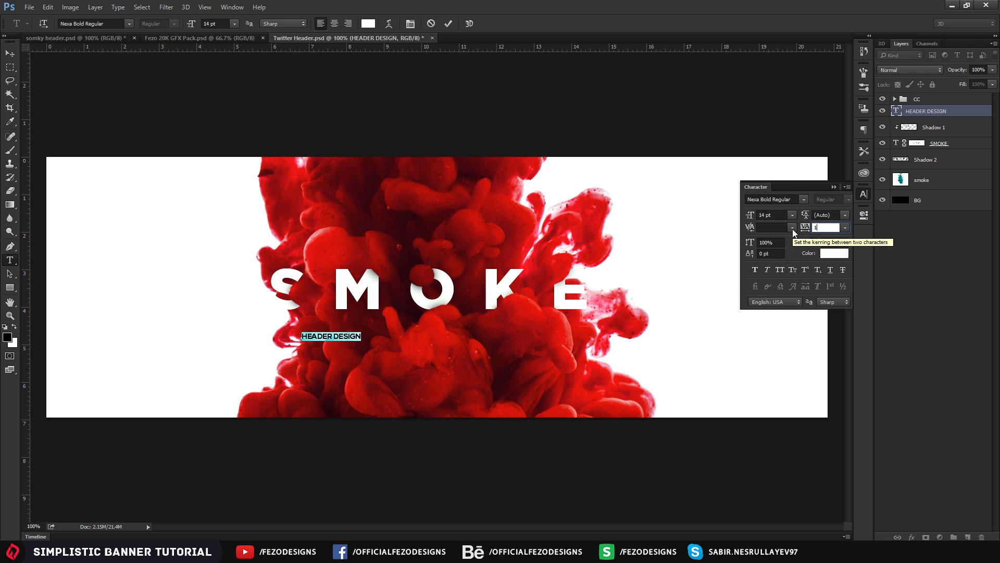
type("840")
key("Return")
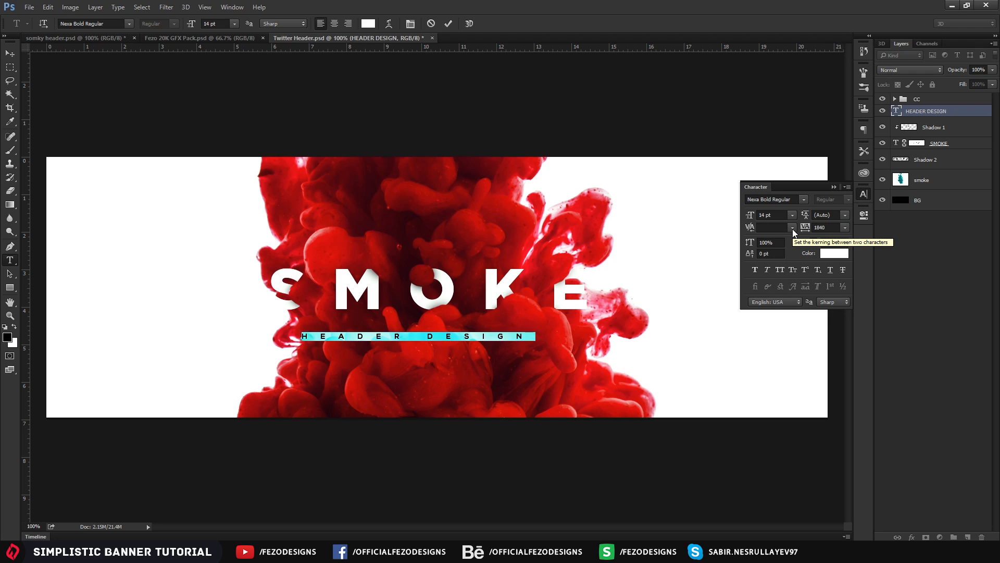
left_click(834, 186)
Centre the HEADER DESIGN text horizontally on the canvas and move it up about 0.4 in, close beneath SMOKE
left_click(10, 54)
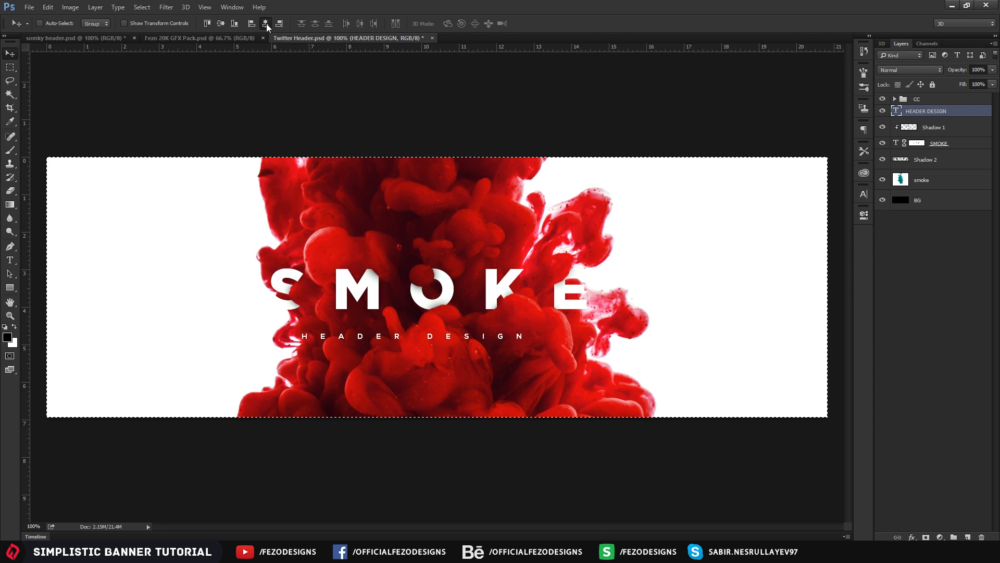
left_click_drag(443, 323, 445, 310)
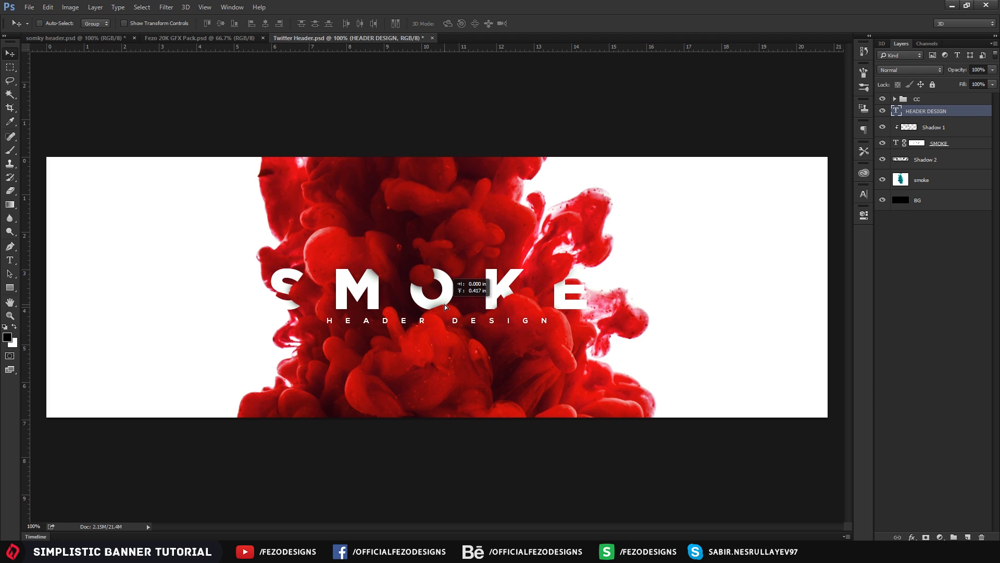
Nudge the HEADER DESIGN text slightly to the left so it sits optically centred under SMOKE
key("z")
left_click(451, 322)
key("v")
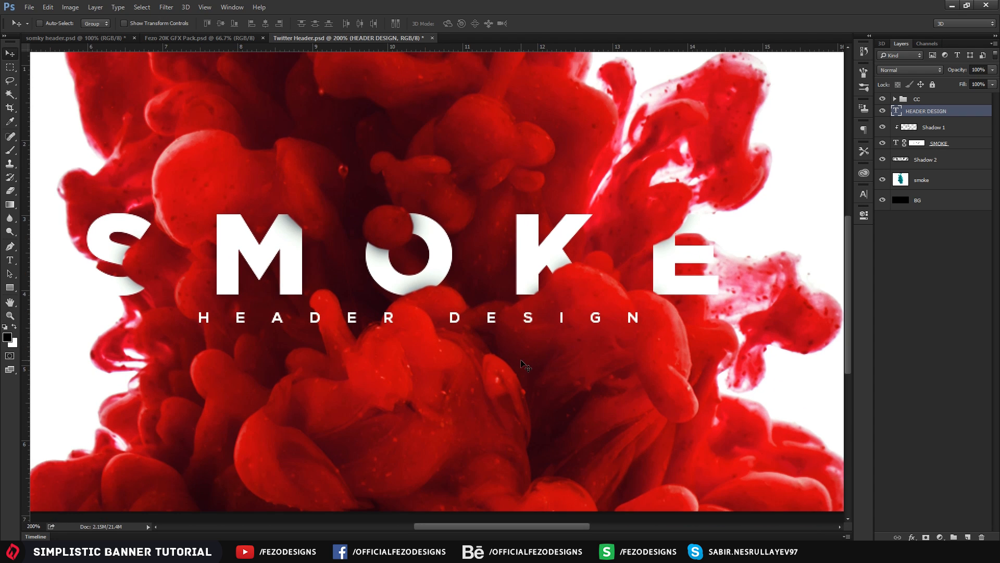
key("Left")
key("Left")
key("Left")
key("Left")
key("Left")
key("Left")
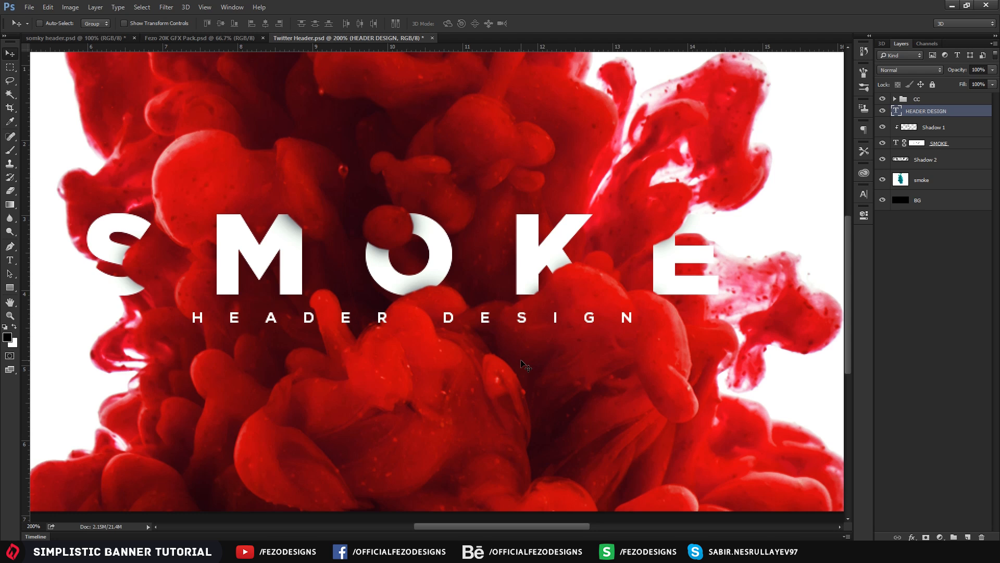
key("Right")
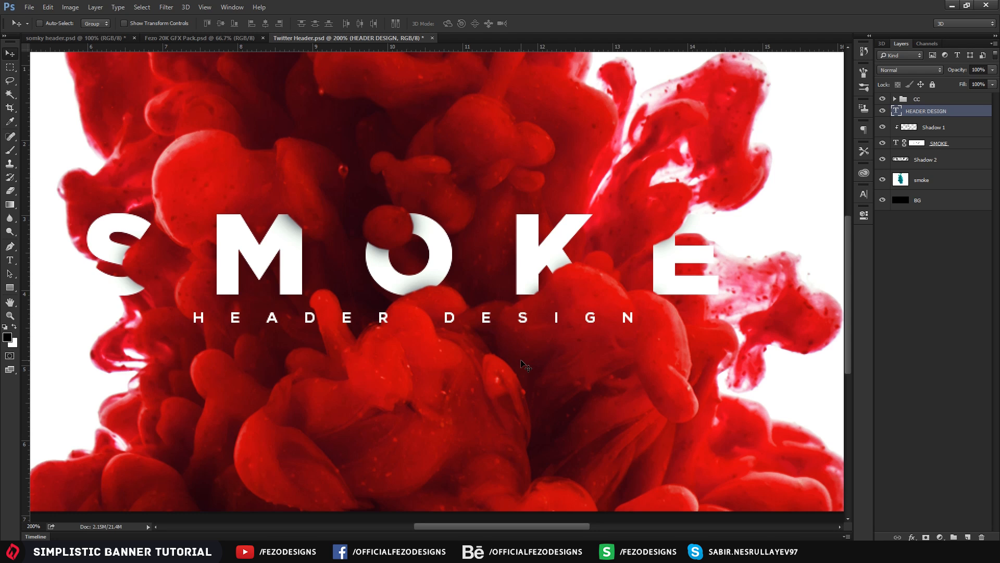
key("Left")
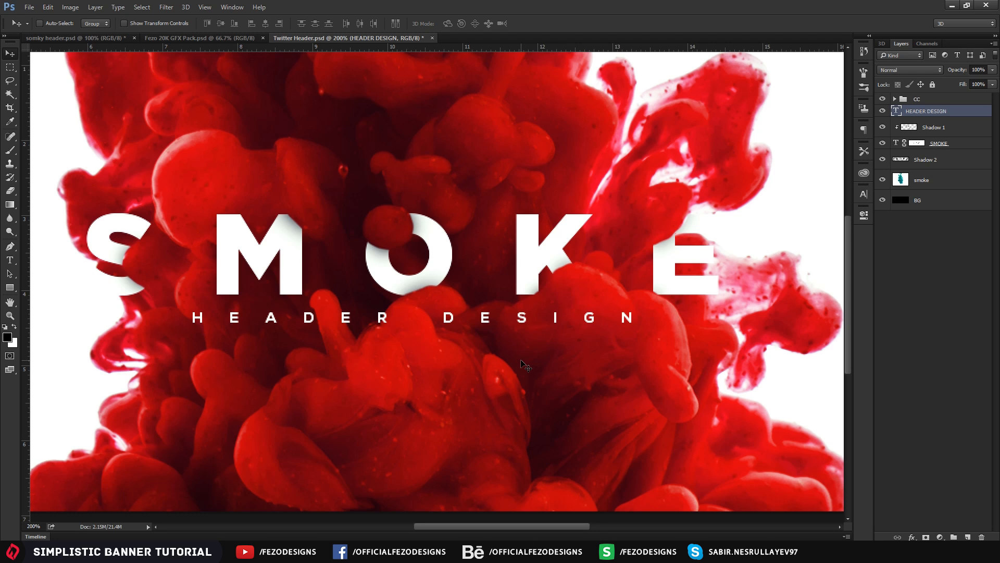
Increase the tracking of the whole HEADER DESIGN text to 1850
key("t")
left_click(537, 318)
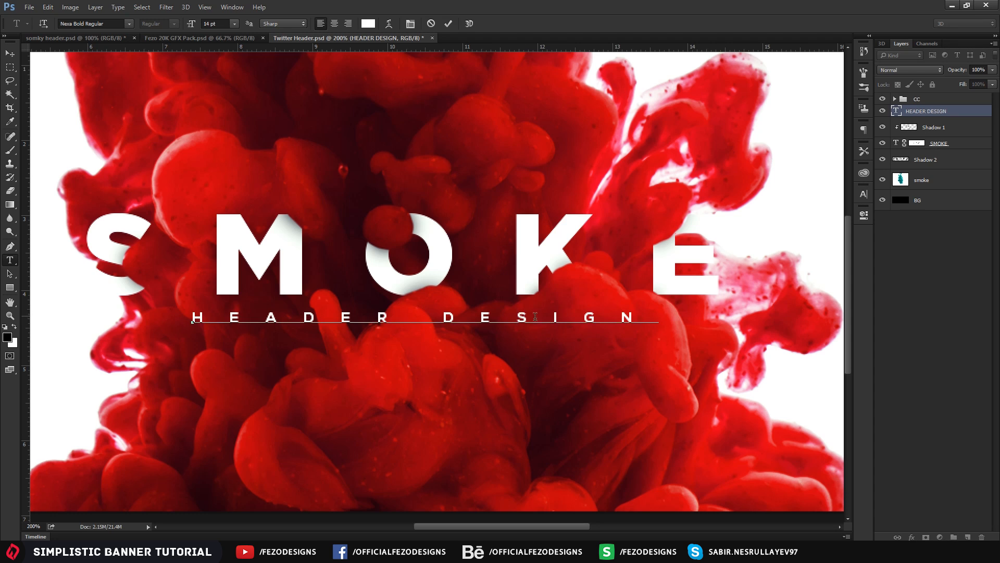
key("ctrl+a")
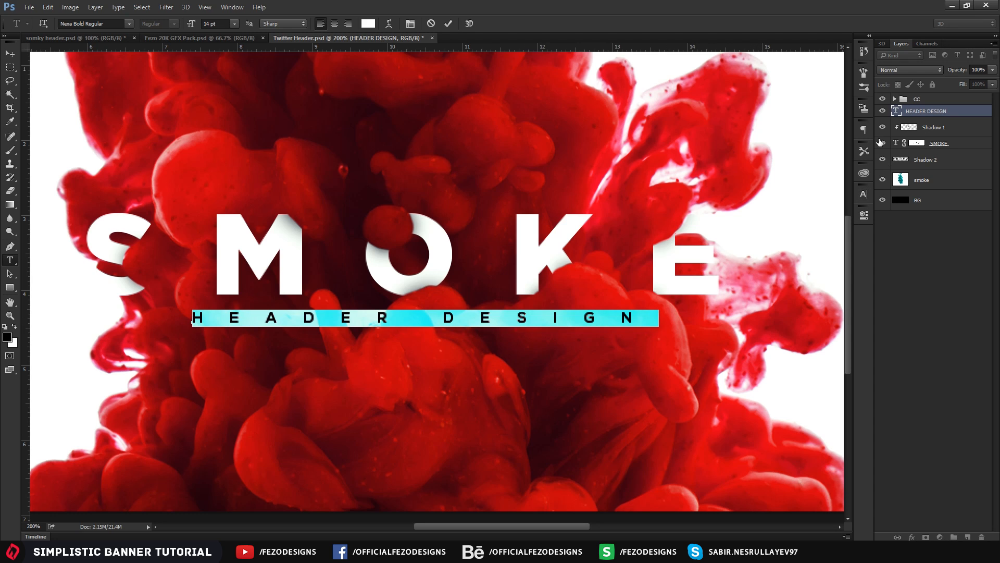
left_click(863, 194)
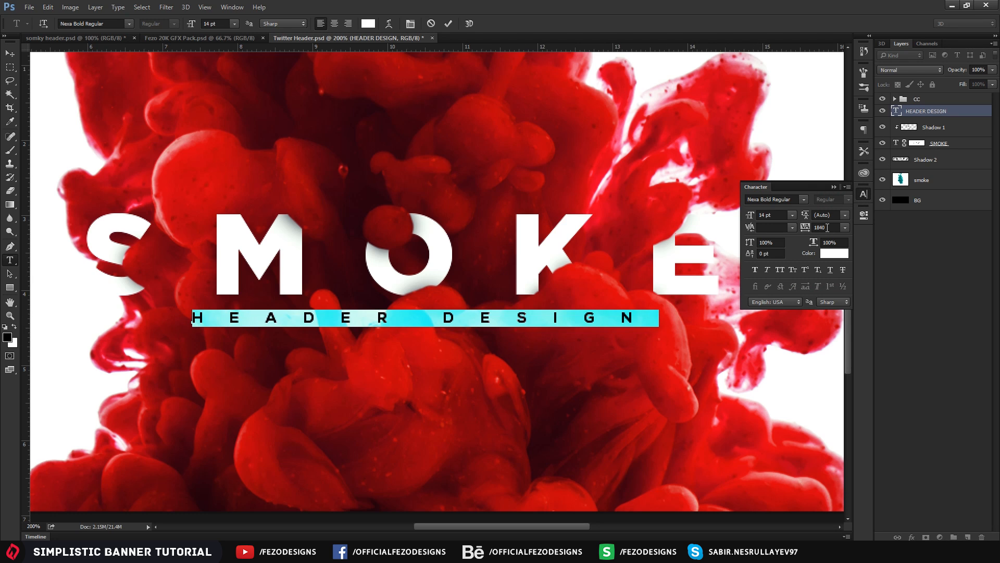
left_click(825, 227)
type("5")
key("BackSpace")
key("BackSpace")
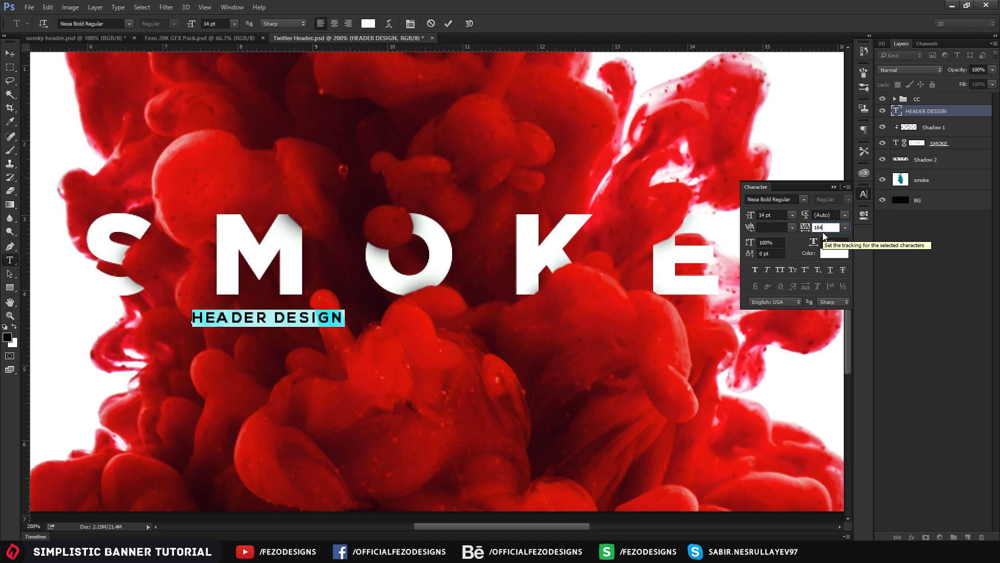
type("50")
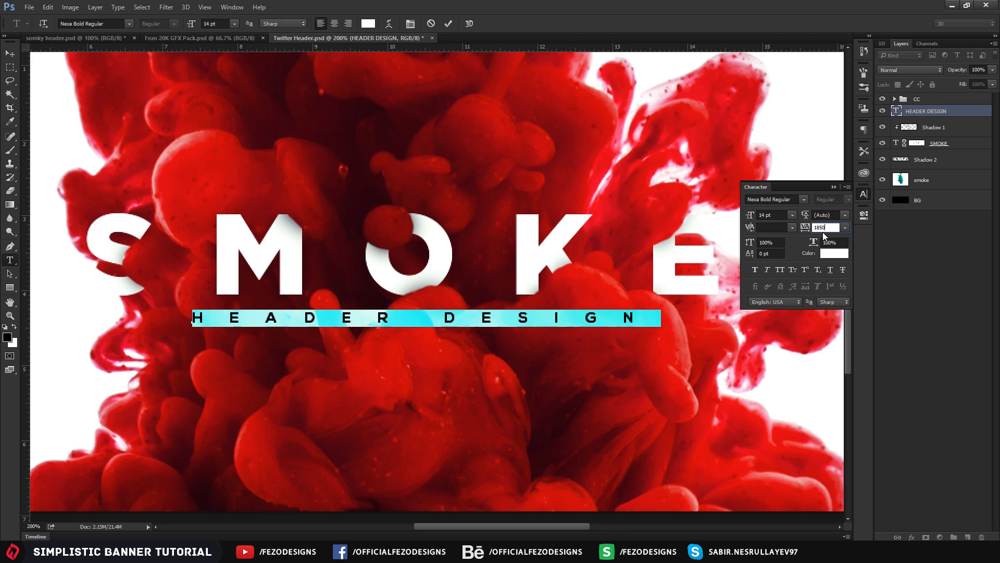
left_click(833, 187)
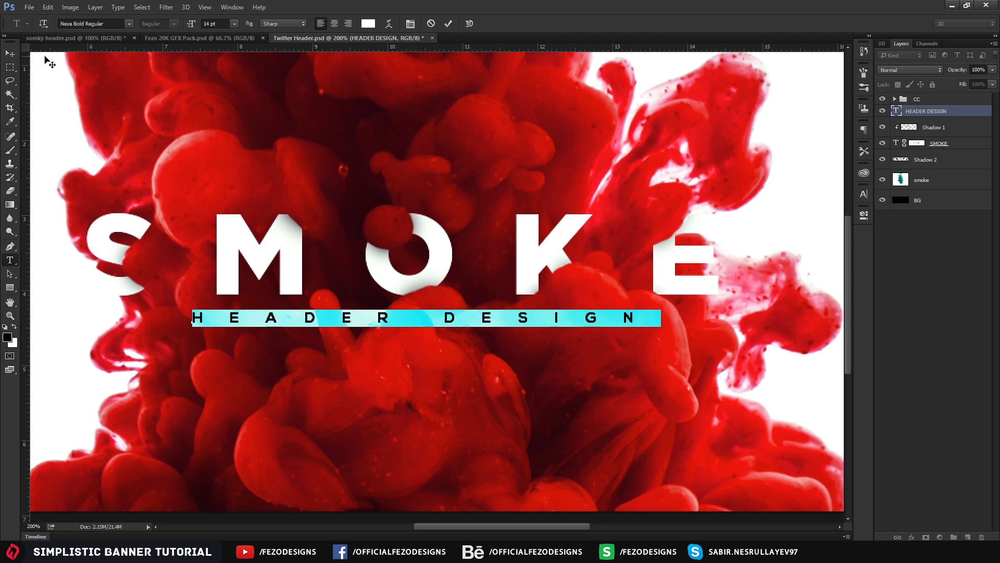
Recentre the HEADER DESIGN text horizontally on the canvas, then fine-tune it a few pixels left under the SMOKE title
left_click(10, 55)
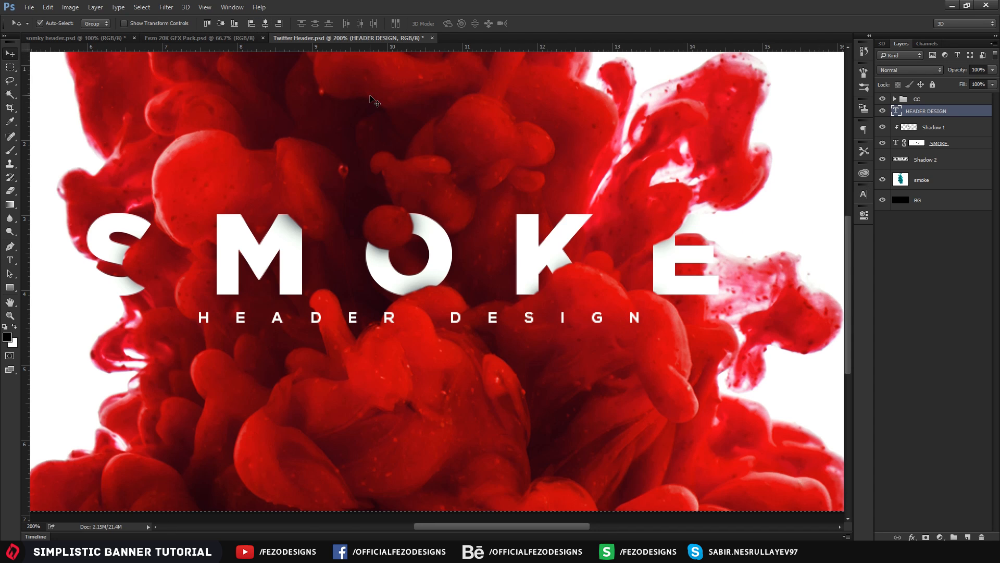
key("Left")
key("Left")
key("Left")
key("Left")
key("Left")
key("Left")
key("Left")
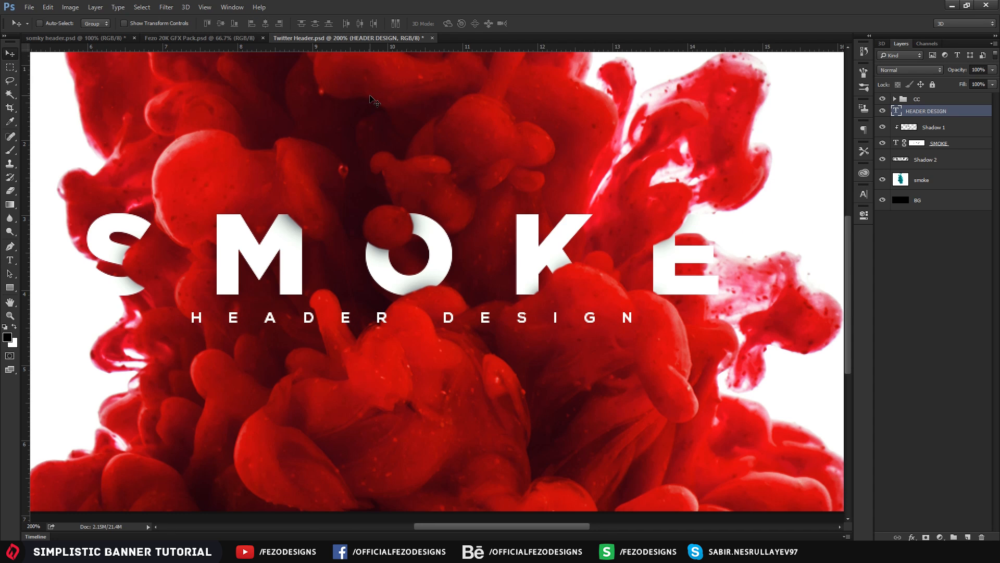
key("Right")
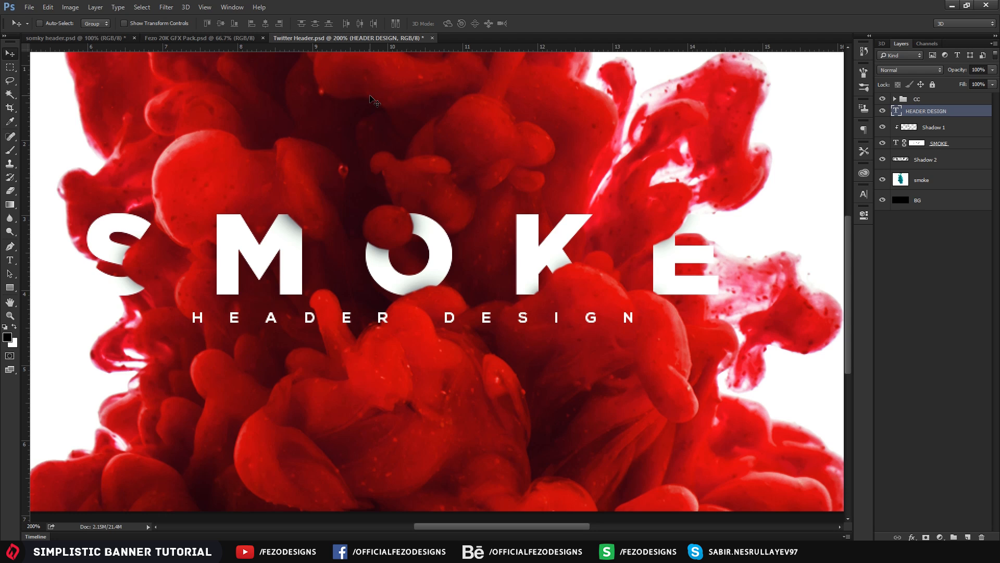
key("Left")
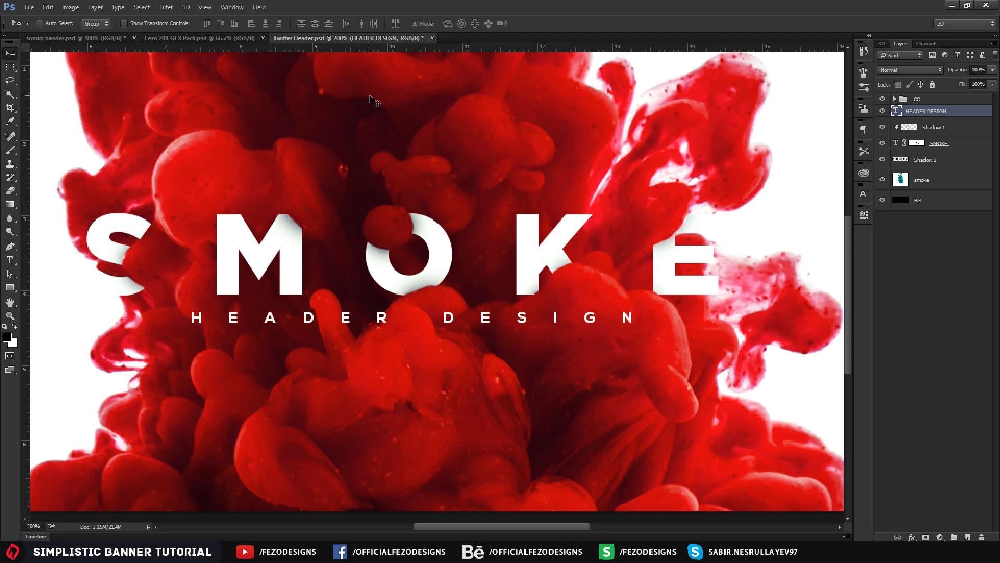
key("Right")
Add a layer mask to the HEADER DESIGN text layer and choose a hard round brush for painting on it
key("z")
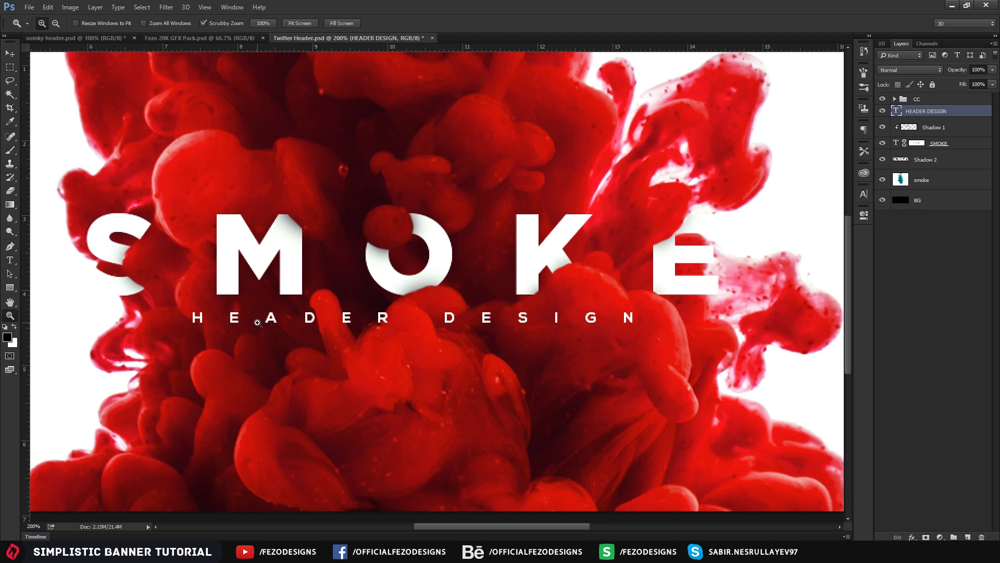
left_click(927, 538)
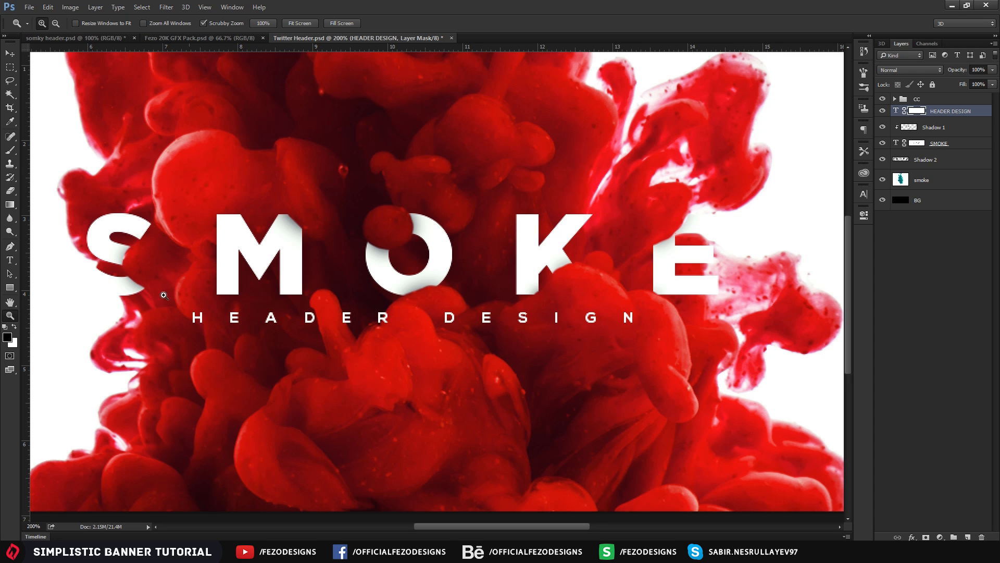
key("b")
right_click(268, 184)
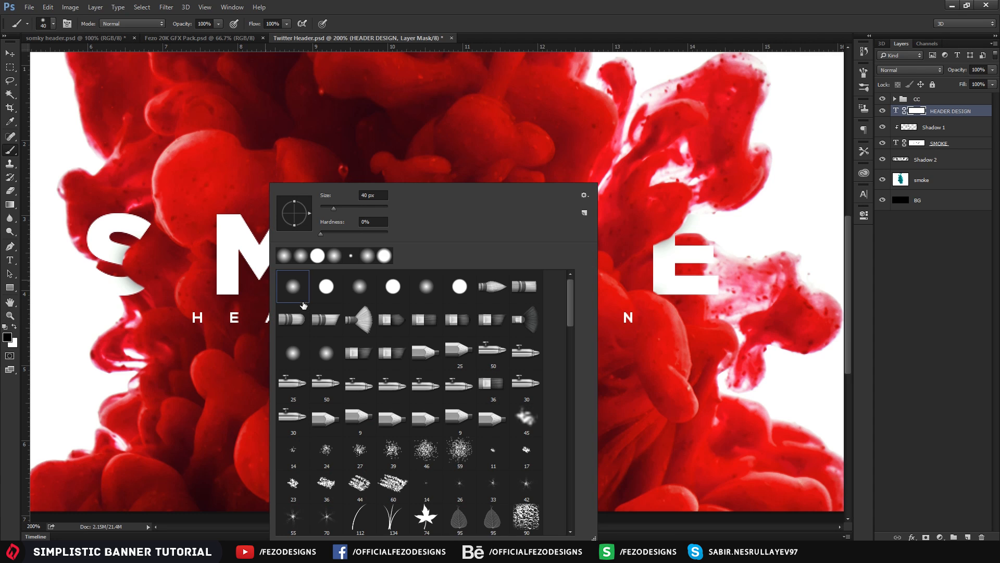
left_click(327, 289)
left_click(571, 6)
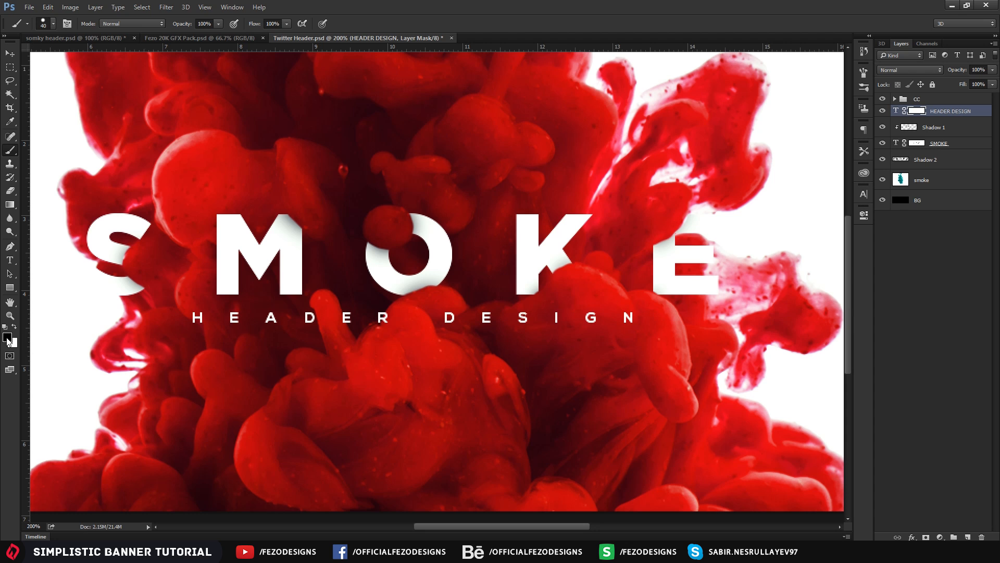
Paint black on the HEADER DESIGN mask to hide the parts of HEADER's second E and R that the smoke overlaps
scroll(313, 347, "up", 5)
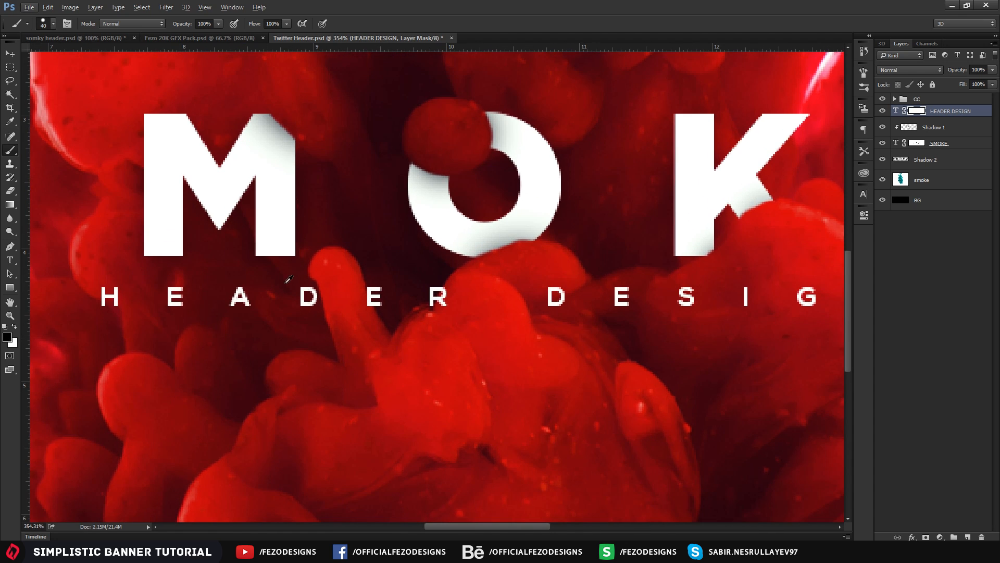
key("z")
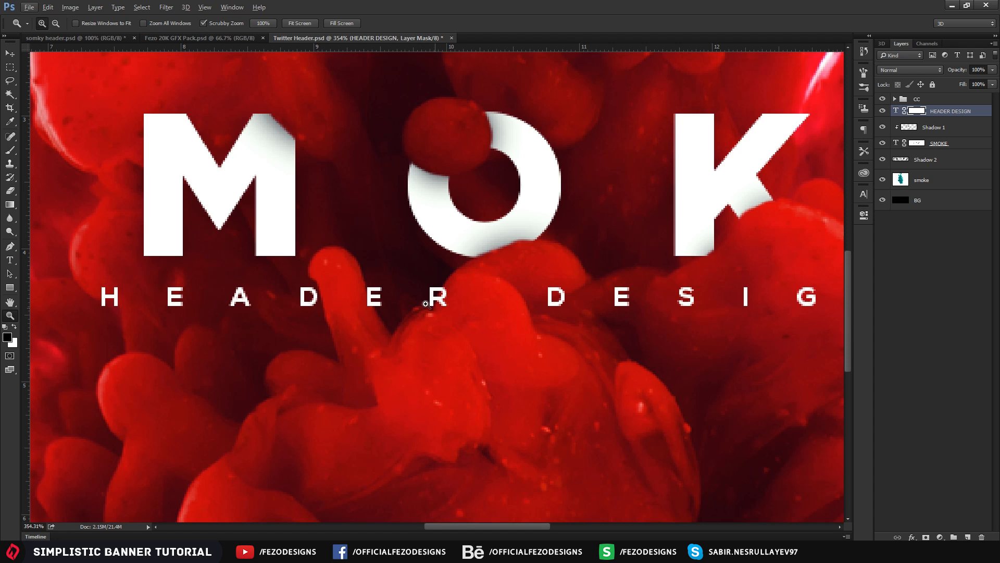
left_click_drag(426, 304, 381, 295)
left_click(410, 281)
left_click(400, 289)
key("v")
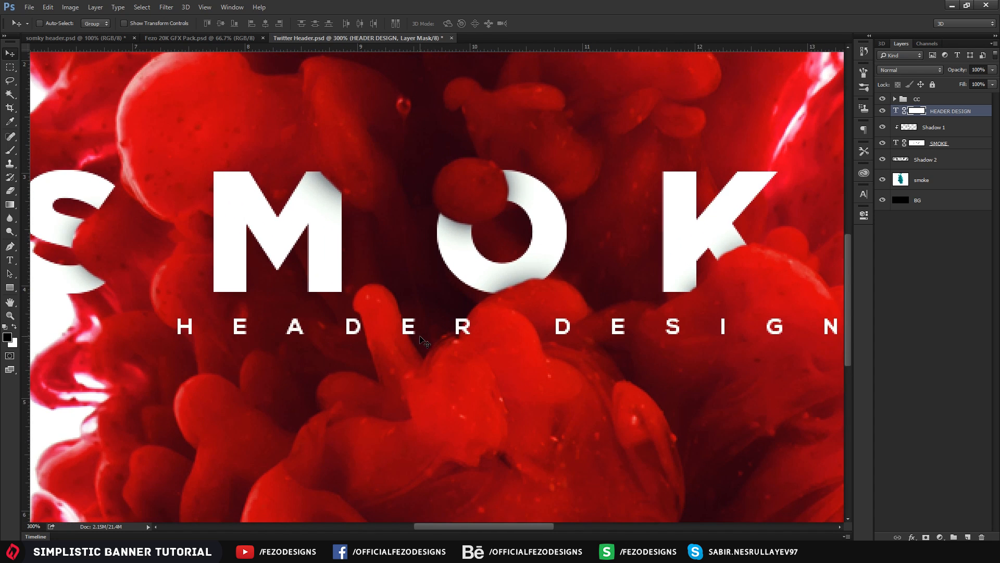
key("b")
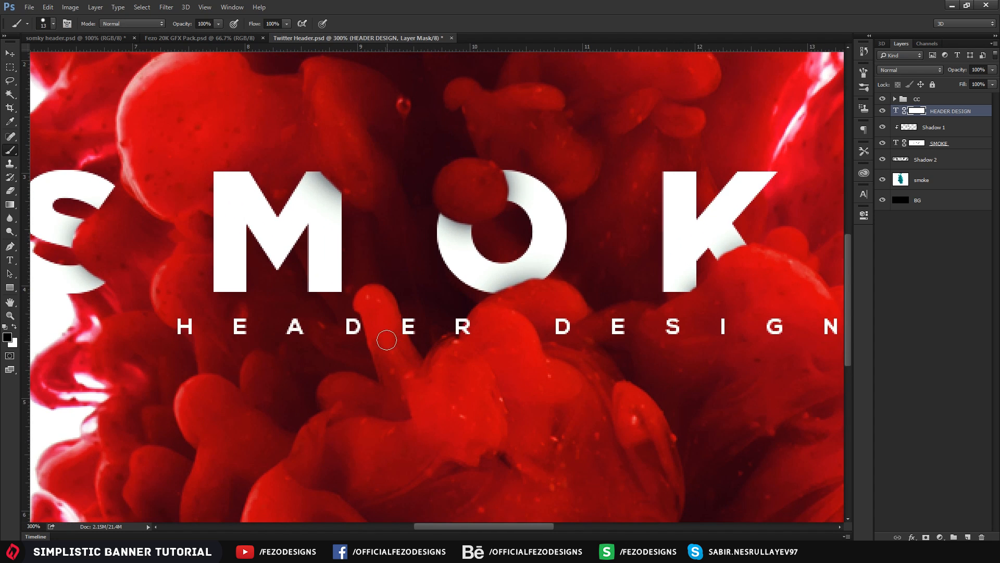
scroll(390, 335, "up", 2)
key("alt")
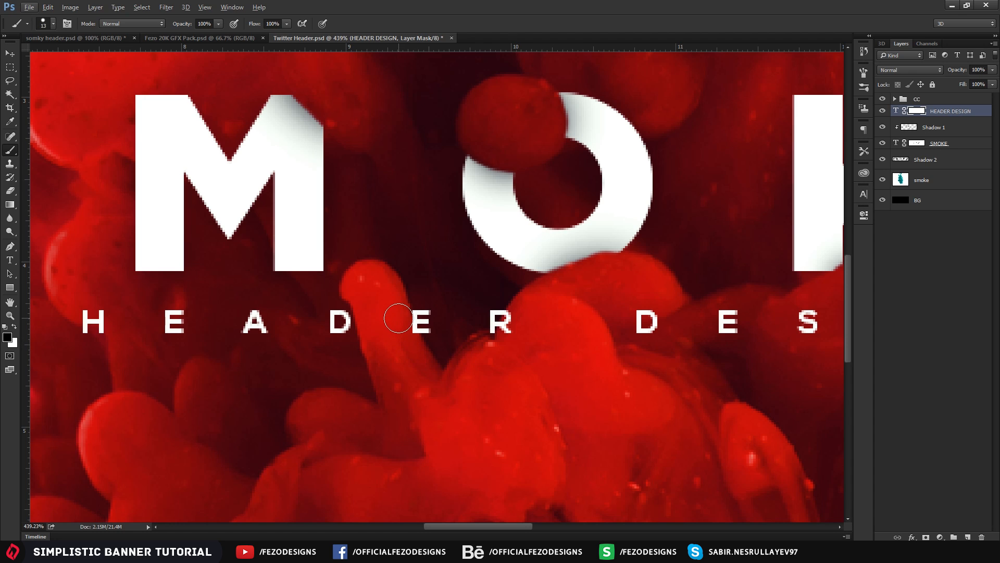
key("alt")
left_click(518, 318)
left_click(516, 325)
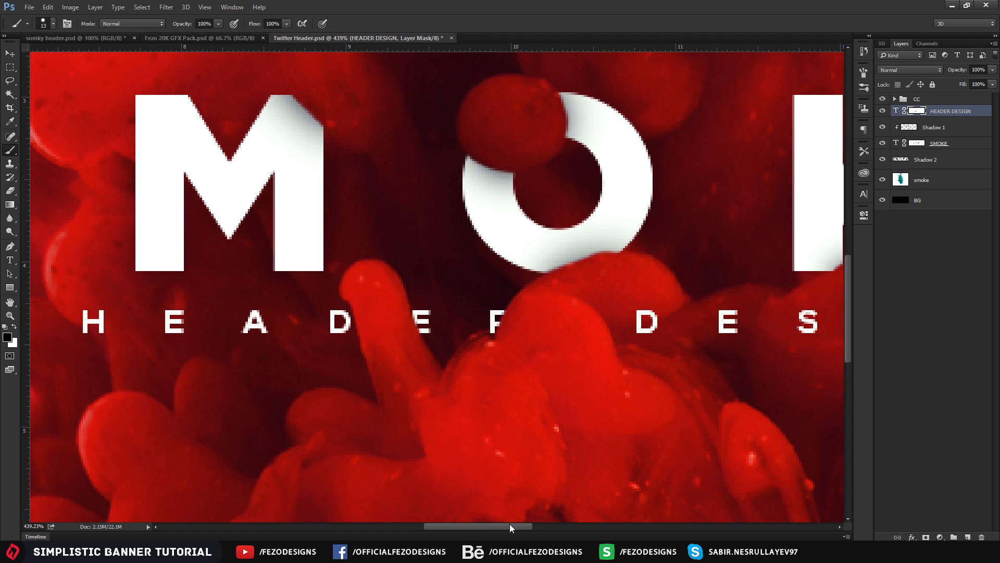
Create a new layer named Shadow 1 above the HEADER DESIGN text and clip it to that text layer
left_click_drag(509, 524, 562, 525)
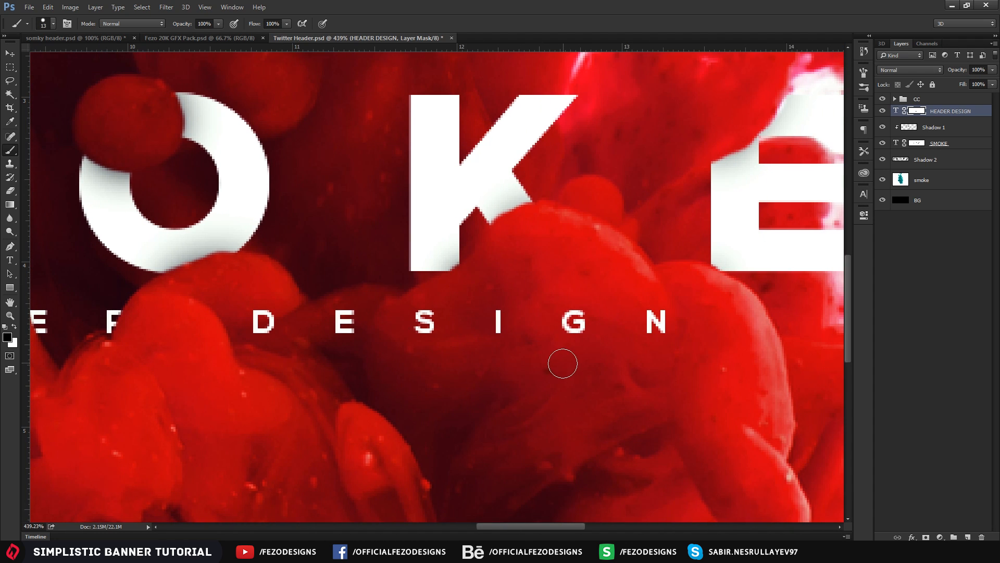
key("z")
left_click_drag(366, 330, 192, 323)
left_click_drag(371, 305, 776, 331)
left_click(967, 537)
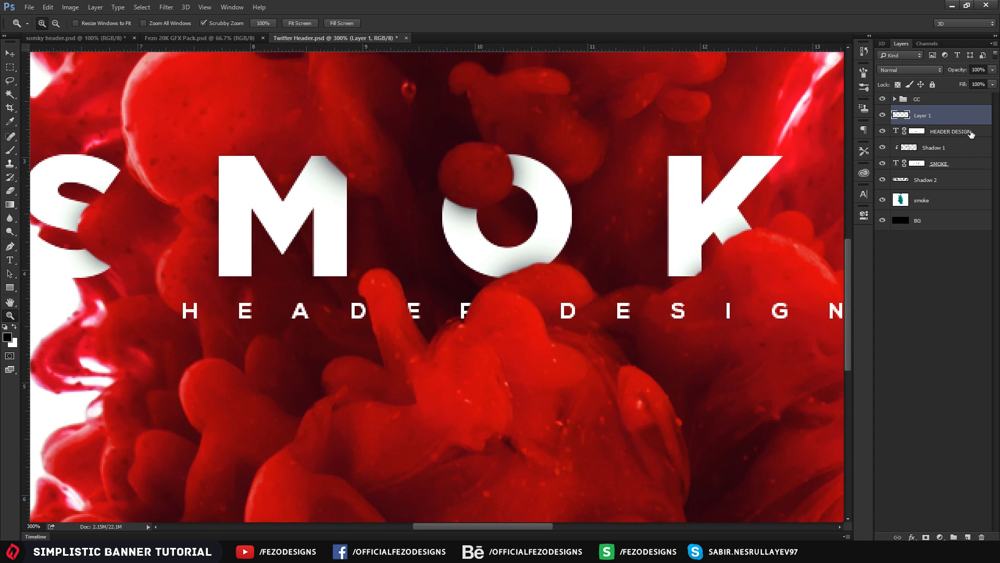
double_click(925, 115)
type("Shadow 1")
key("Return")
key("alt")
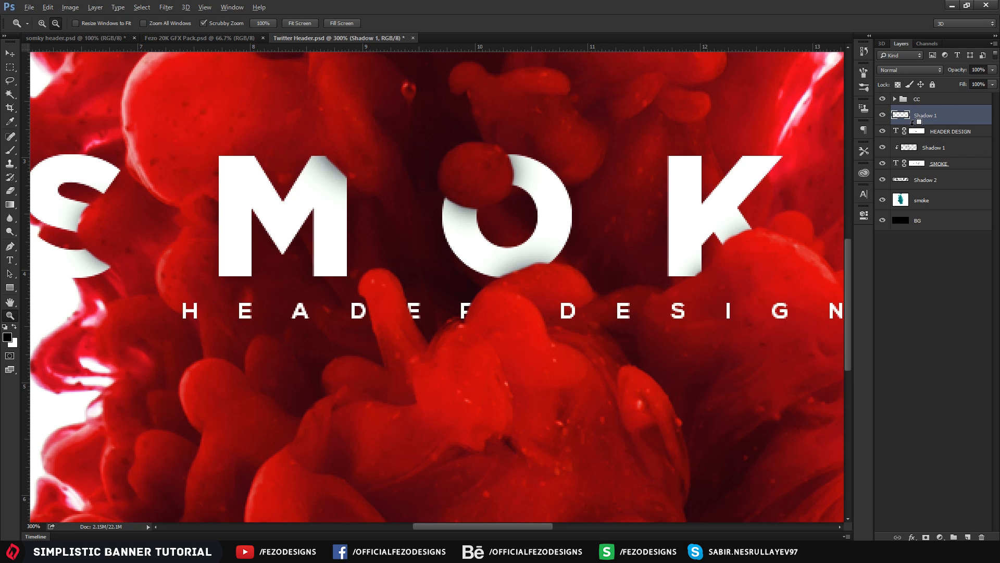
right_click(951, 110)
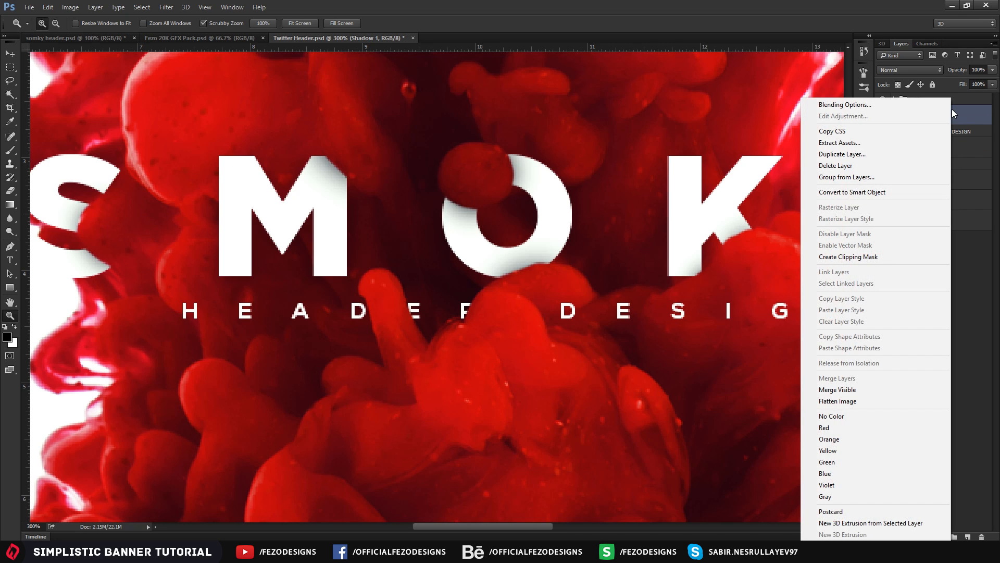
left_click(848, 256)
With a soft round black brush at 20% opacity, paint shadows on HEADER's second E and R where they meet the smoke
left_click(384, 323)
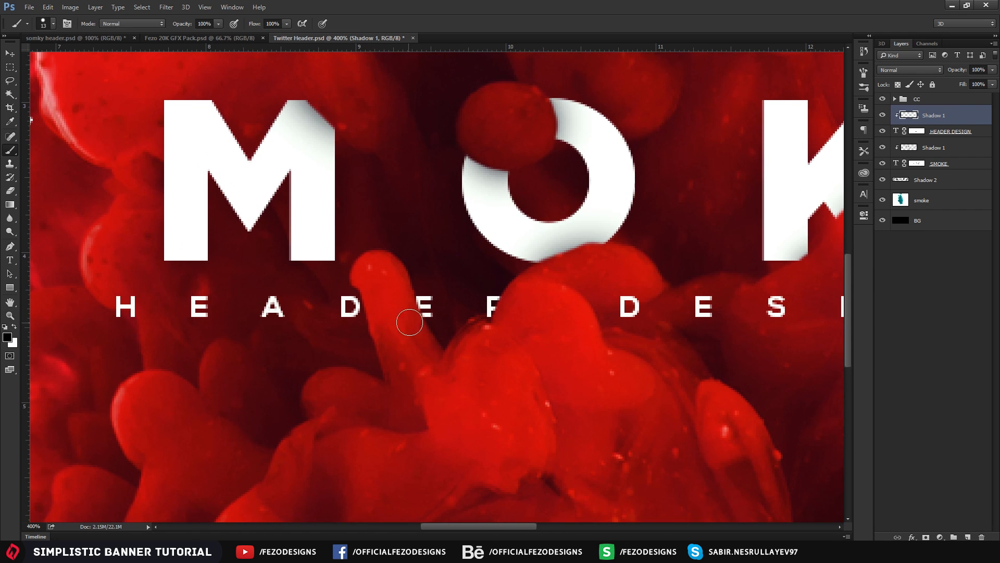
key("b")
right_click(415, 317)
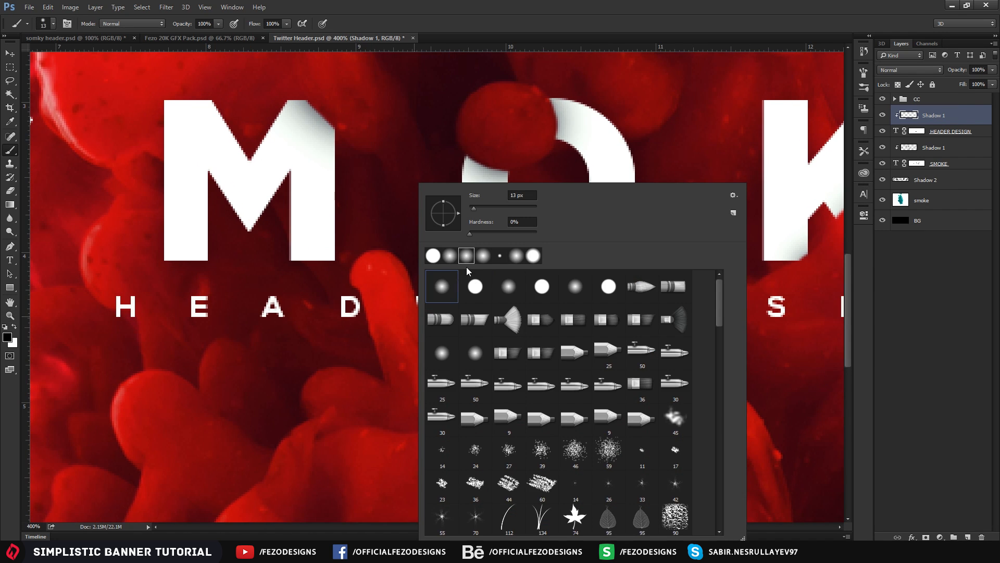
left_click(191, 24)
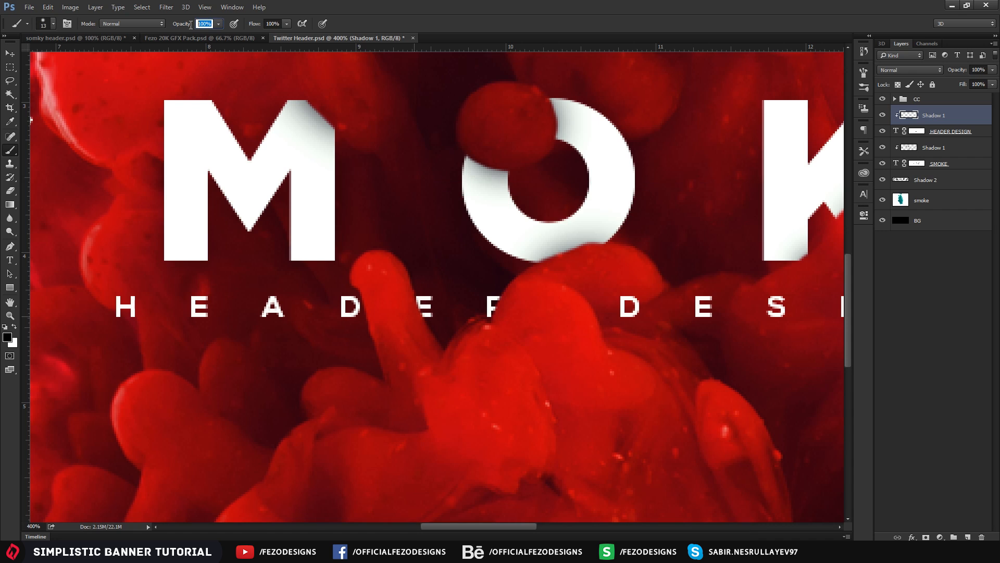
type("20")
key("Return")
left_click_drag(415, 324, 408, 305)
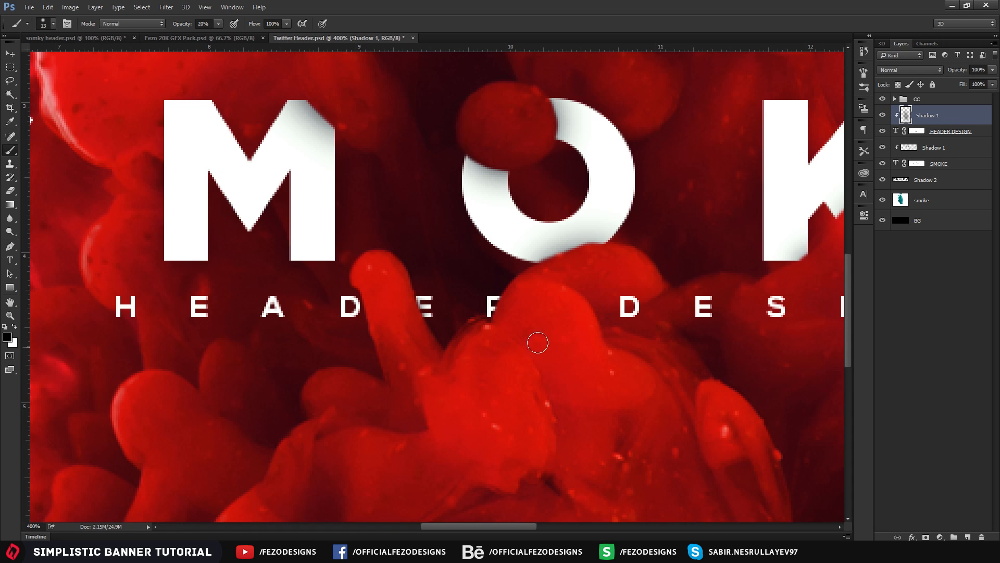
left_click_drag(509, 304, 505, 307)
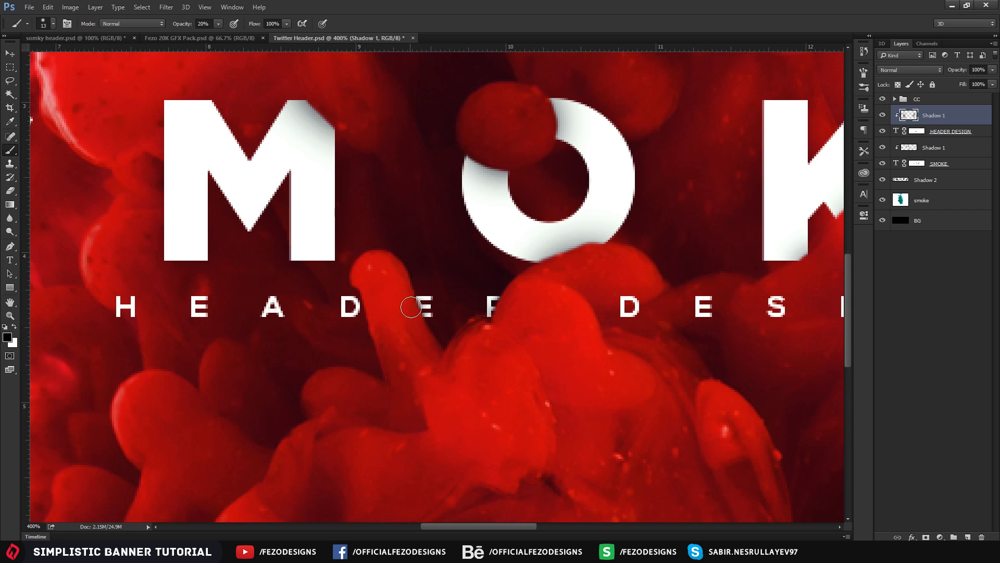
Try a Drop Shadow on the HEADER DESIGN text layer with 35% opacity, 1 px distance and 8 px size
key("z")
left_click_drag(558, 331, 502, 296)
left_click_drag(428, 306, 483, 306)
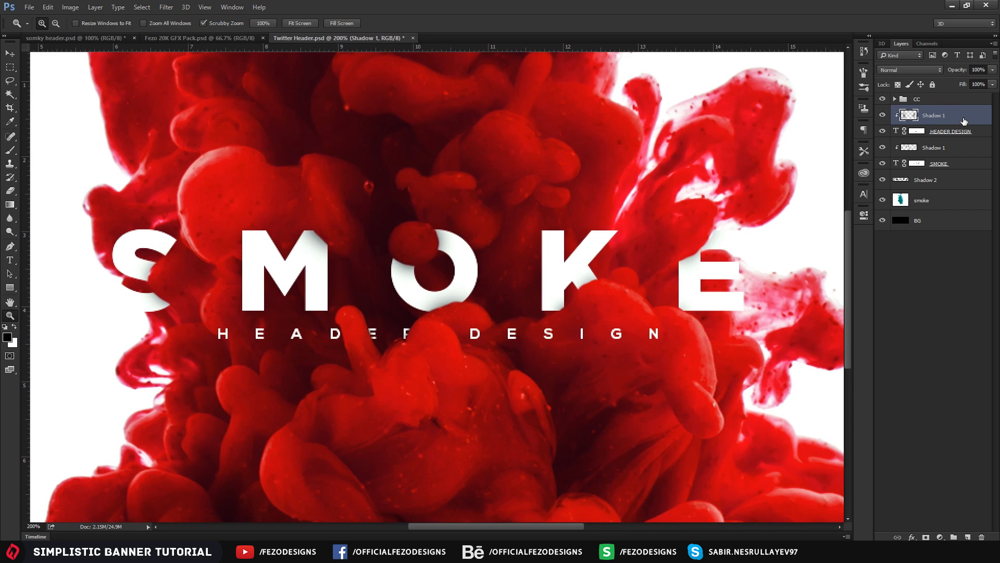
left_click(986, 133)
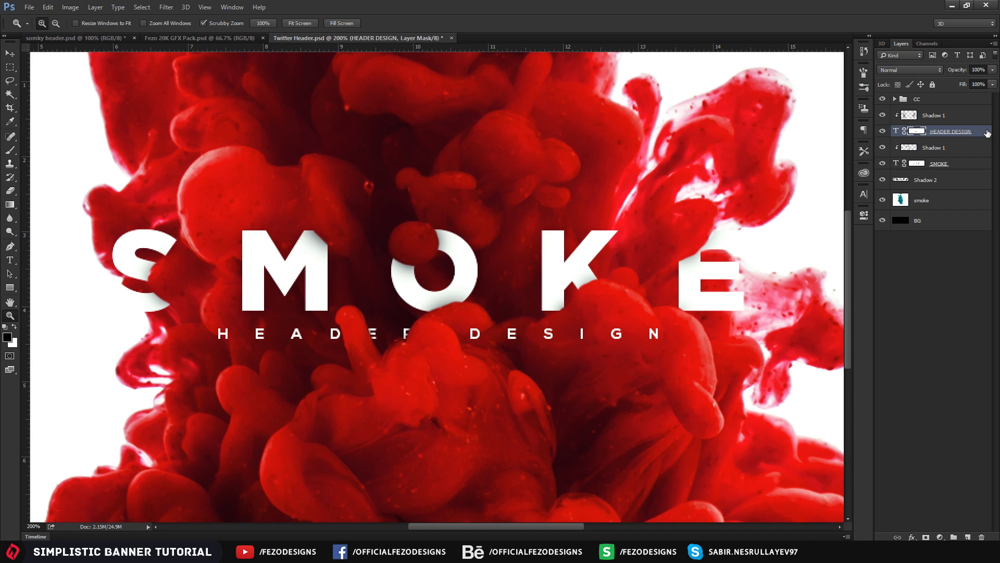
double_click(987, 134)
left_click(387, 359)
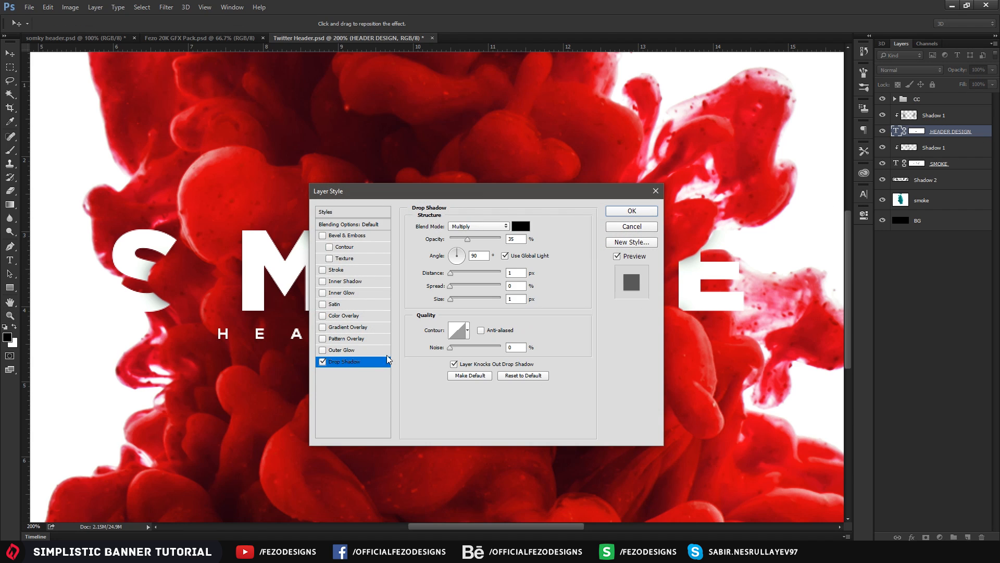
left_click(517, 271)
left_click(517, 299)
type("5")
left_click(517, 239)
type("25")
key("BackSpace")
key("BackSpace")
type("35")
left_click_drag(486, 198, 692, 281)
left_click(722, 383)
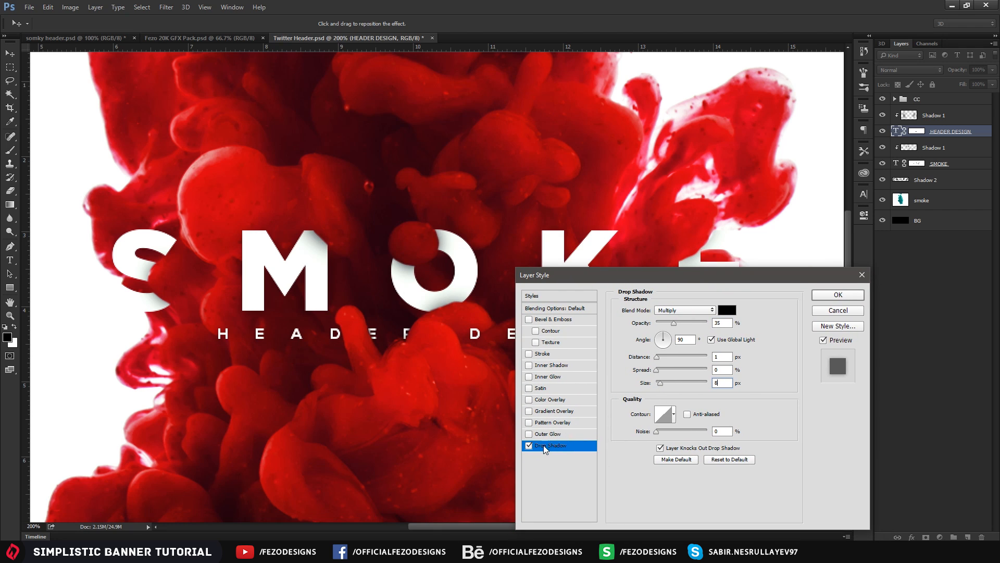
Toggle the drop shadow repeatedly to compare the HEADER DESIGN text with and without it, and discard the layer style changes
left_click(526, 447)
left_click(527, 446)
left_click(526, 447)
left_click(527, 446)
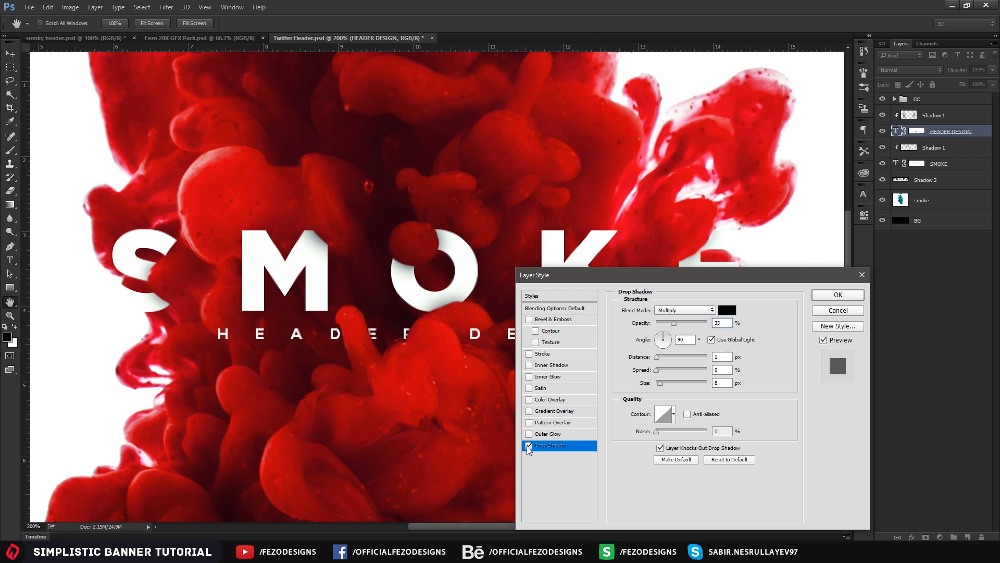
left_click(528, 446)
left_click(527, 446)
left_click(527, 446)
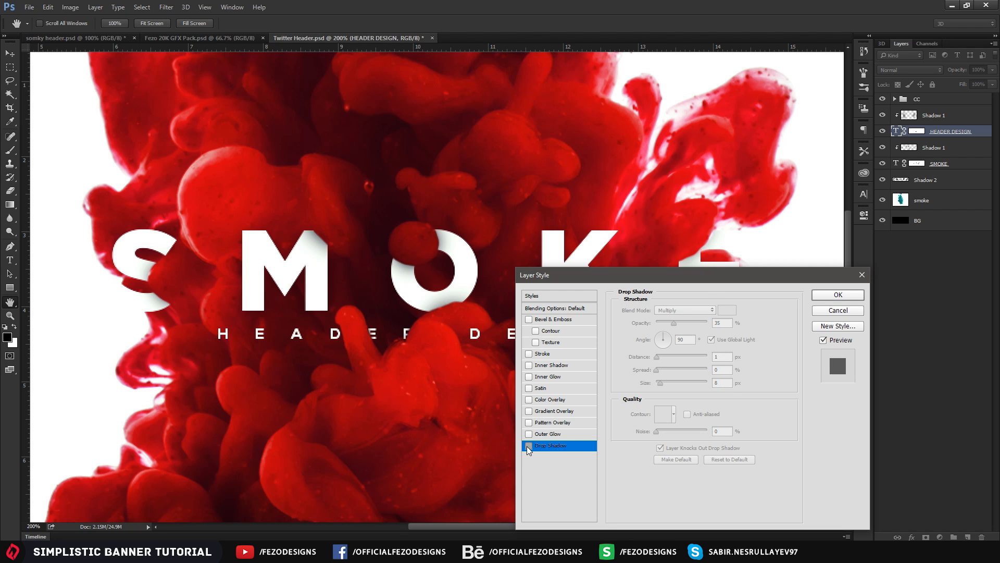
left_click(527, 446)
left_click(528, 447)
left_click(528, 447)
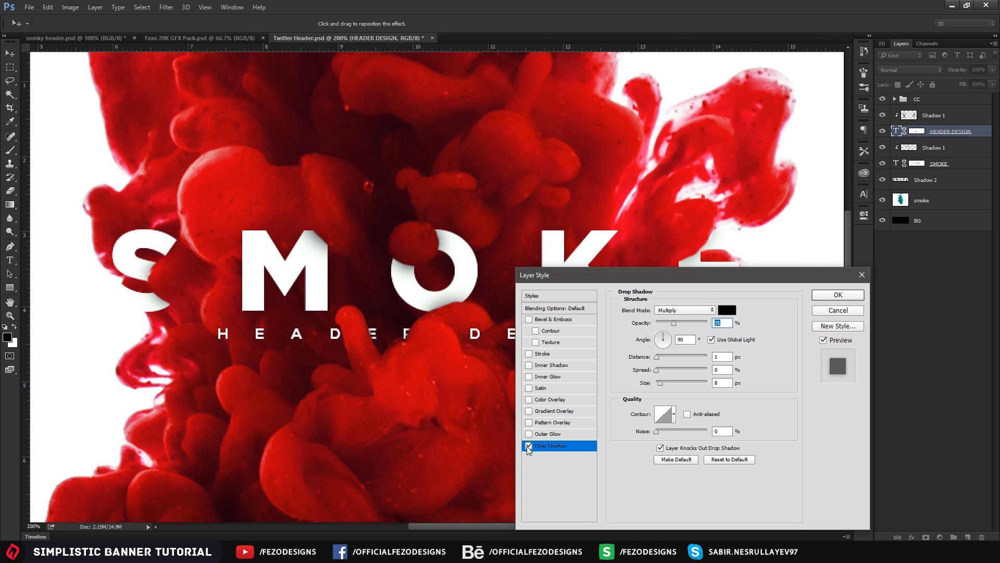
left_click(528, 447)
left_click(528, 446)
left_click(528, 446)
left_click(528, 446)
left_click(529, 445)
left_click(530, 445)
left_click(530, 445)
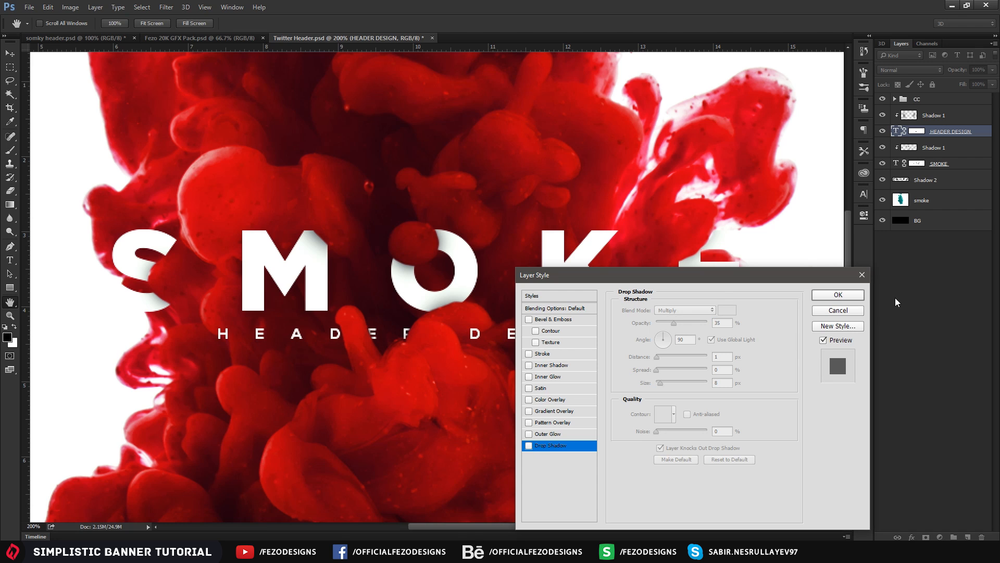
left_click(838, 311)
Create a new layer named Shadow 2 directly beneath the HEADER DESIGN text layer
left_click(946, 147)
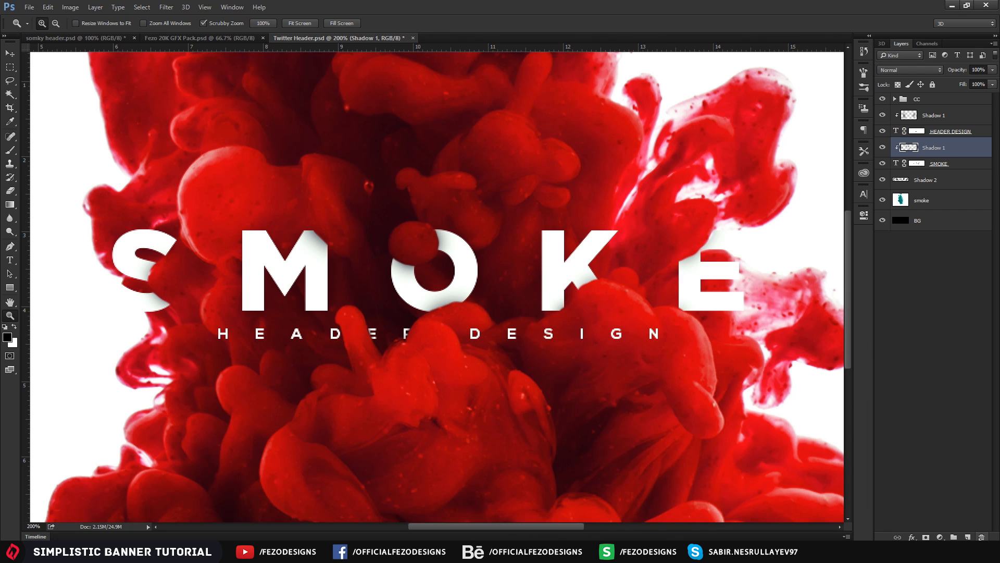
left_click(968, 537)
double_click(922, 147)
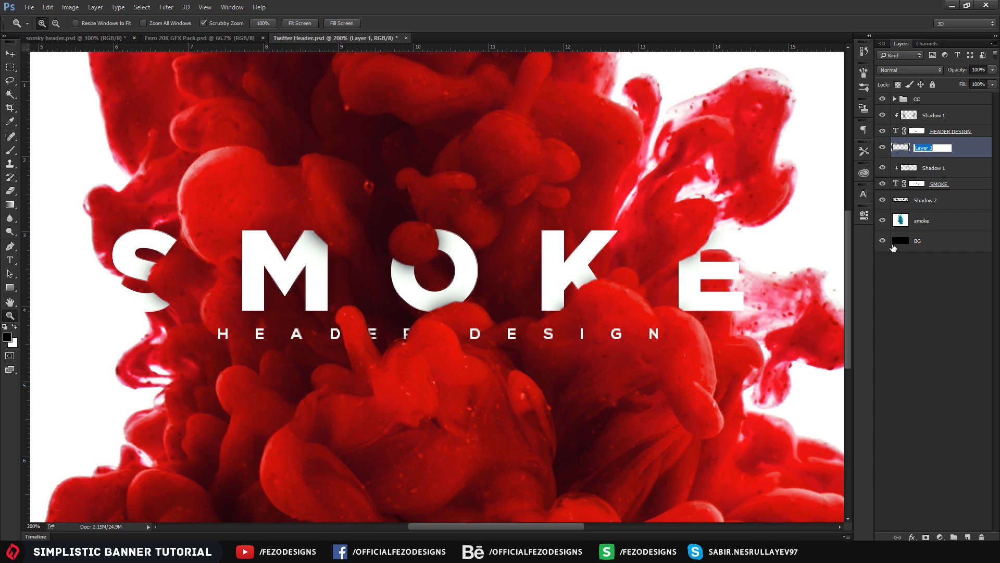
type("Shadow 2")
key("Return")
Enlarge the soft brush to 27 px and dab faint black shadows behind the letters H, E, A, D, E of HEADER
key("b")
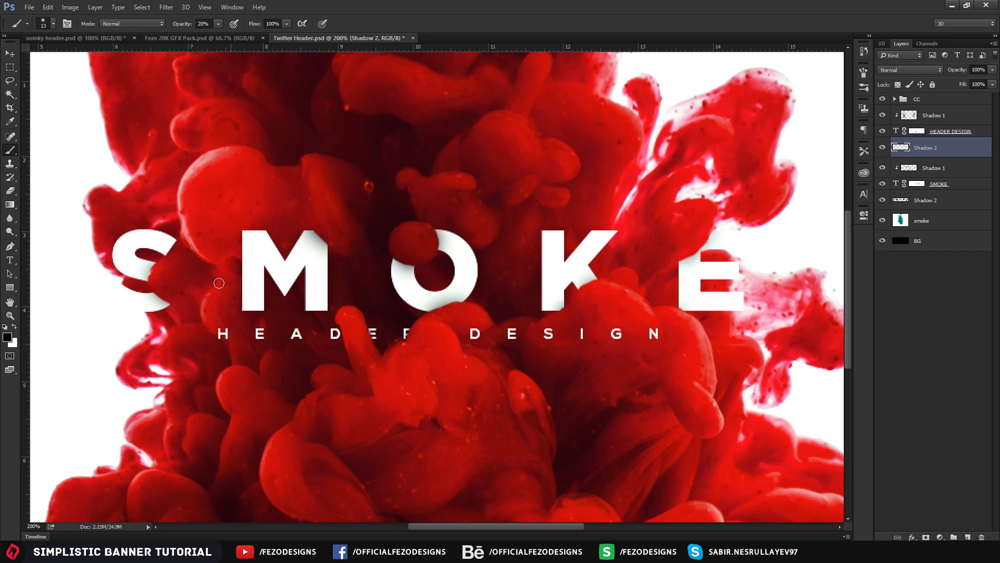
right_click(219, 335, "alt")
left_click(223, 335)
left_click(262, 337)
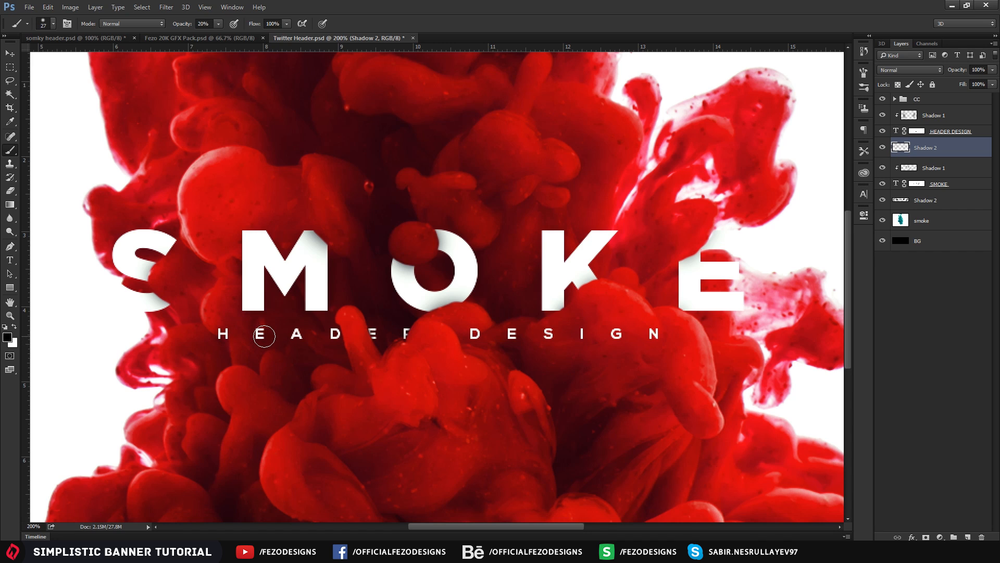
left_click(295, 338)
left_click(335, 336)
left_click(371, 334)
Erase the shadow spilling onto the smoke beside HEADER's second E, and refine the shadow around the R the same way
key("z")
left_click(372, 337)
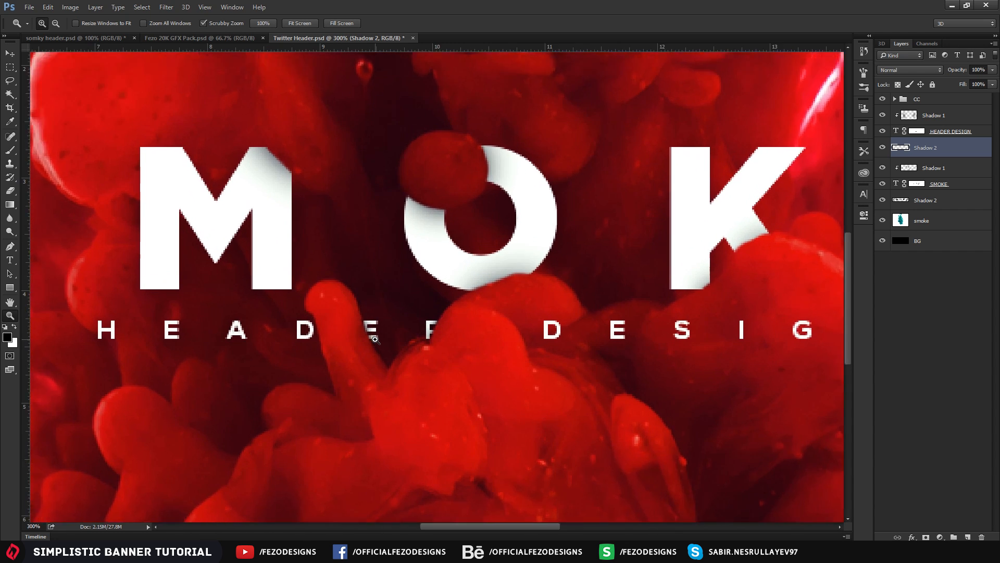
key("e")
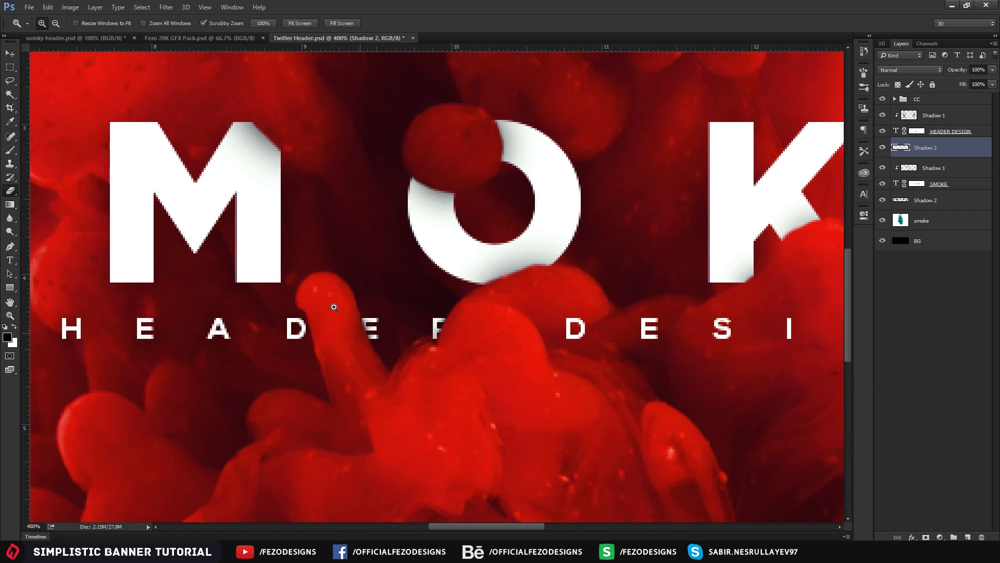
mouse_move(362, 334)
left_mouse_down()
mouse_move(340, 337)
mouse_move(358, 347)
mouse_move(344, 307)
mouse_move(353, 330)
left_mouse_up()
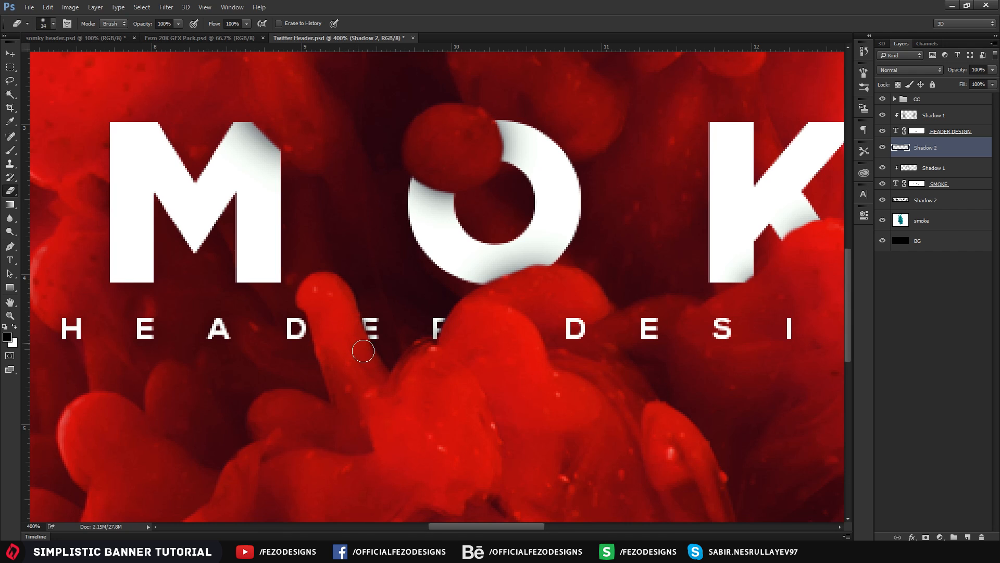
key("b")
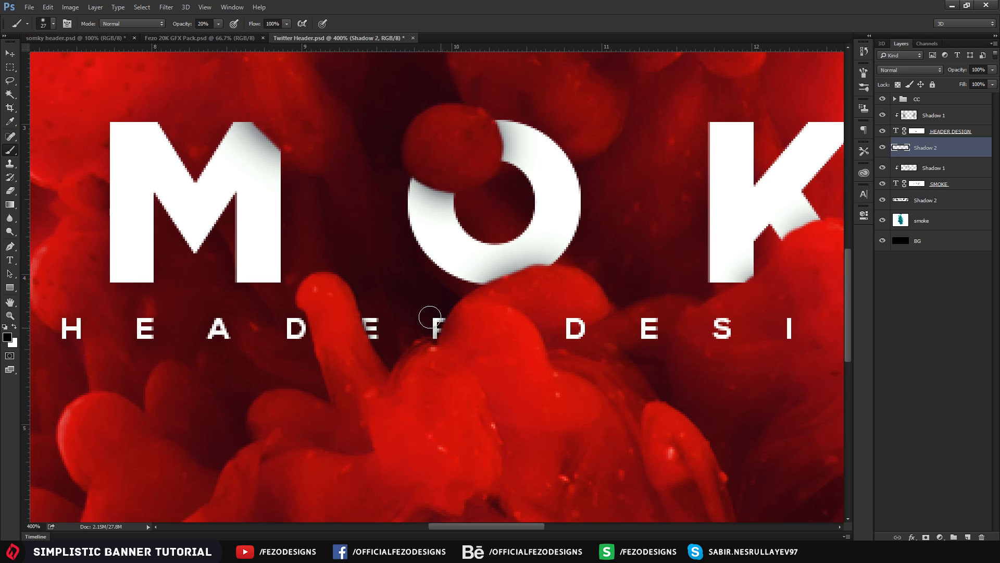
key("e")
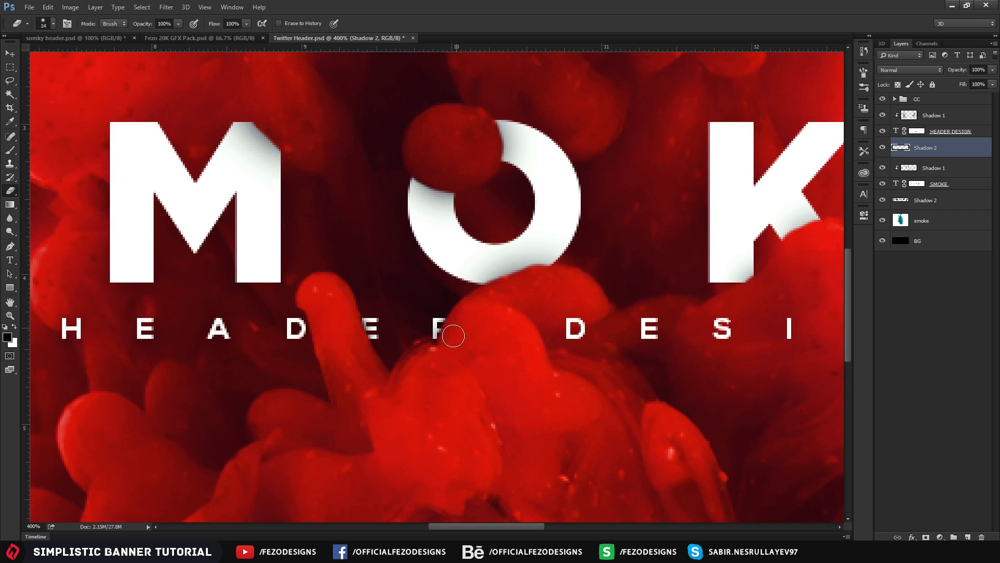
Dab faint black shadows at 20% brush opacity behind the letters of the word DESIGN on the Shadow 2 layer
key("b")
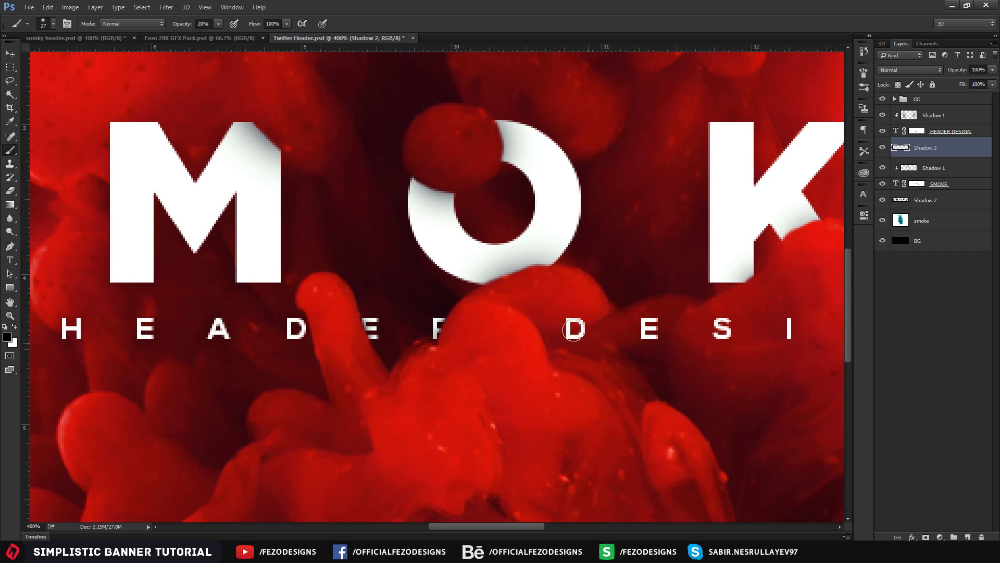
left_click(721, 326)
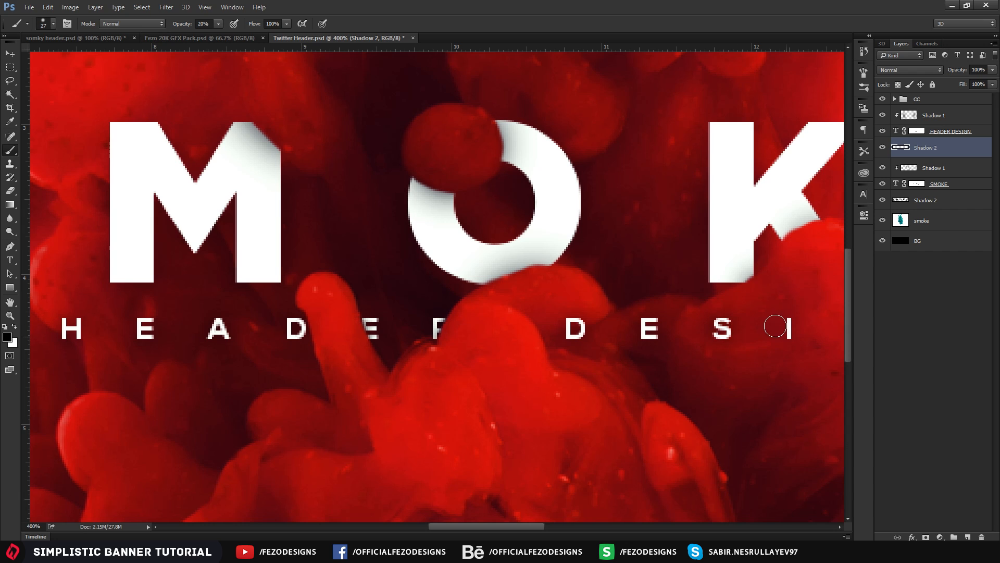
left_click(788, 325)
left_click_drag(528, 524, 572, 526)
left_click(629, 331)
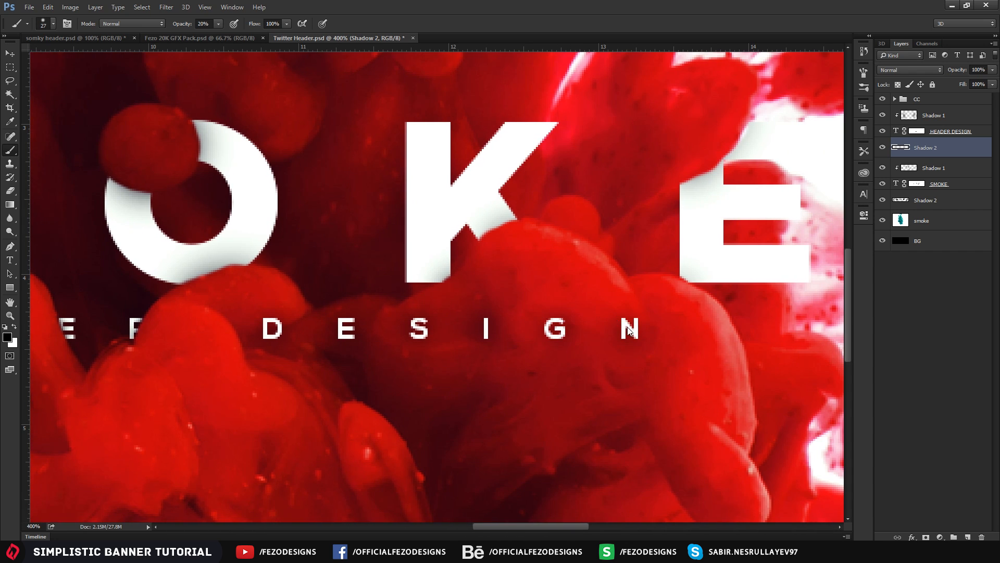
Set the Shadow 2 layer beneath HEADER DESIGN to the Overlay blend mode at 35% opacity
left_click(899, 71)
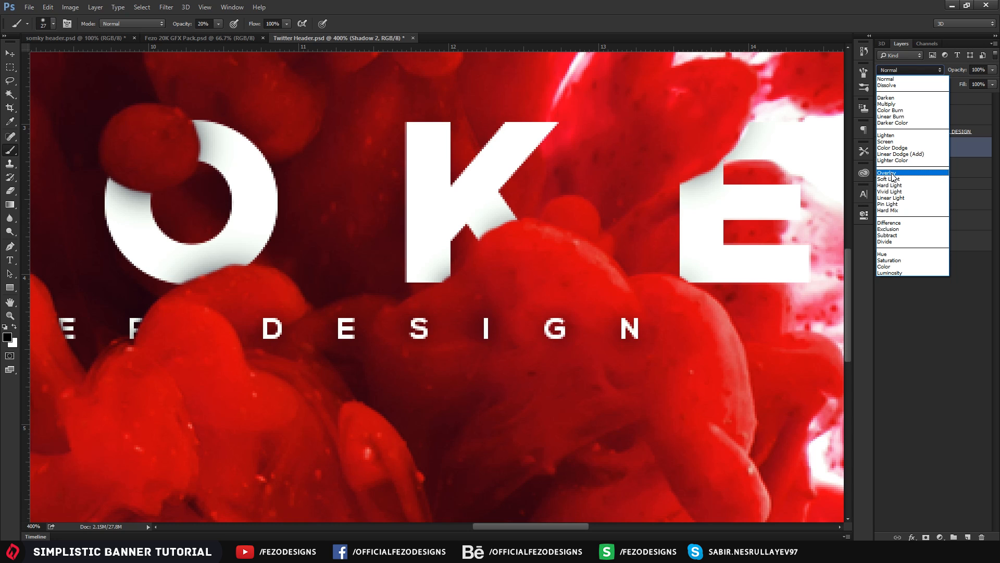
left_click(894, 178)
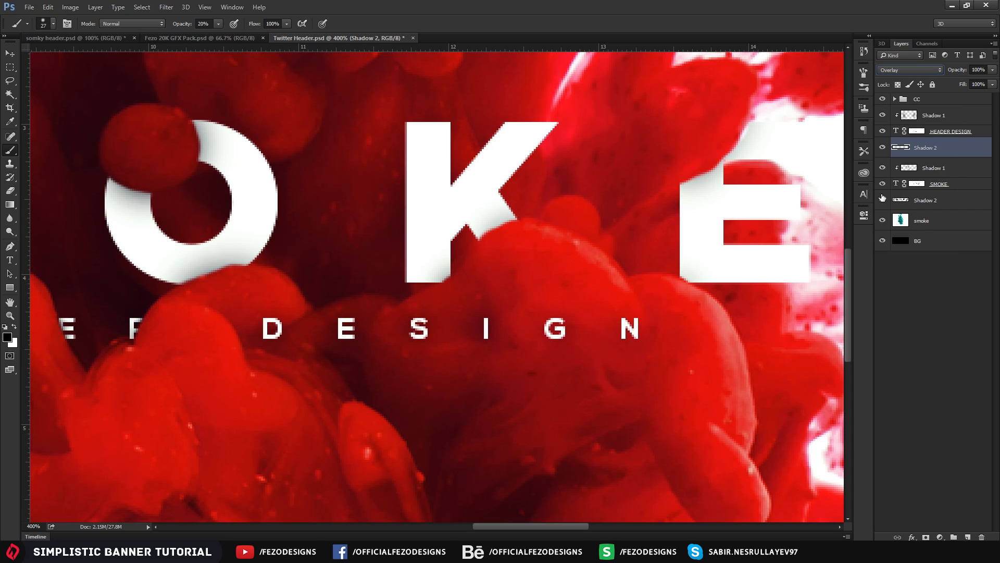
left_click(984, 70)
type("55")
key("Return")
key("z")
left_click_drag(583, 261, 468, 287)
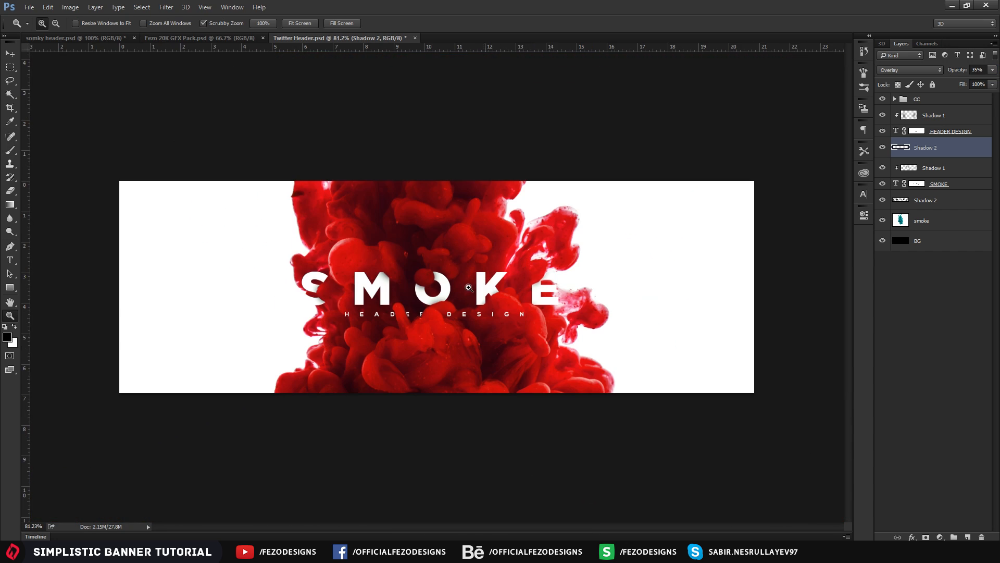
left_click(448, 292)
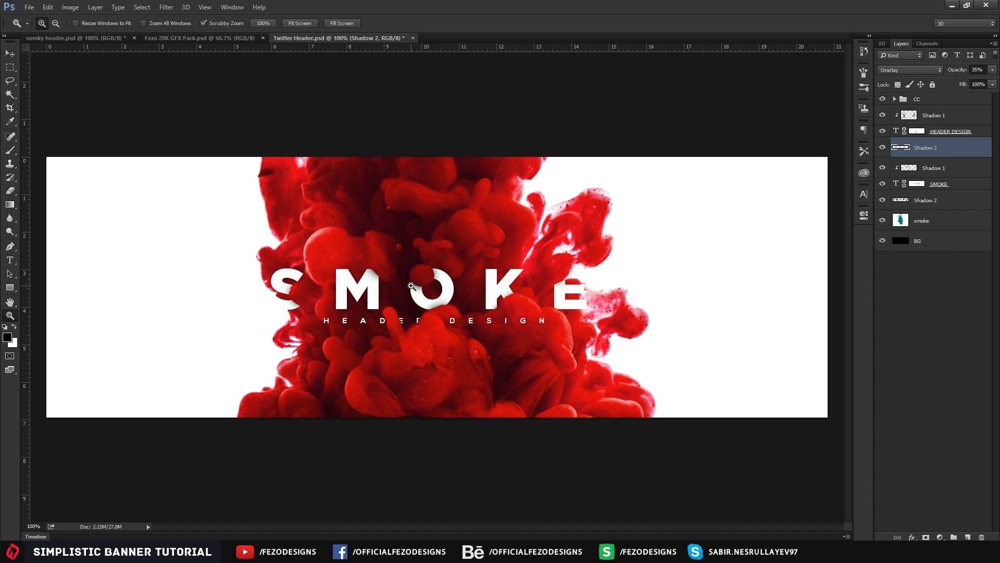
Check the finished somky header.psd for reference, and add the text line STAY CONNNECTED below HEADER DESIGN in Twitter Header.psd
left_click(37, 40)
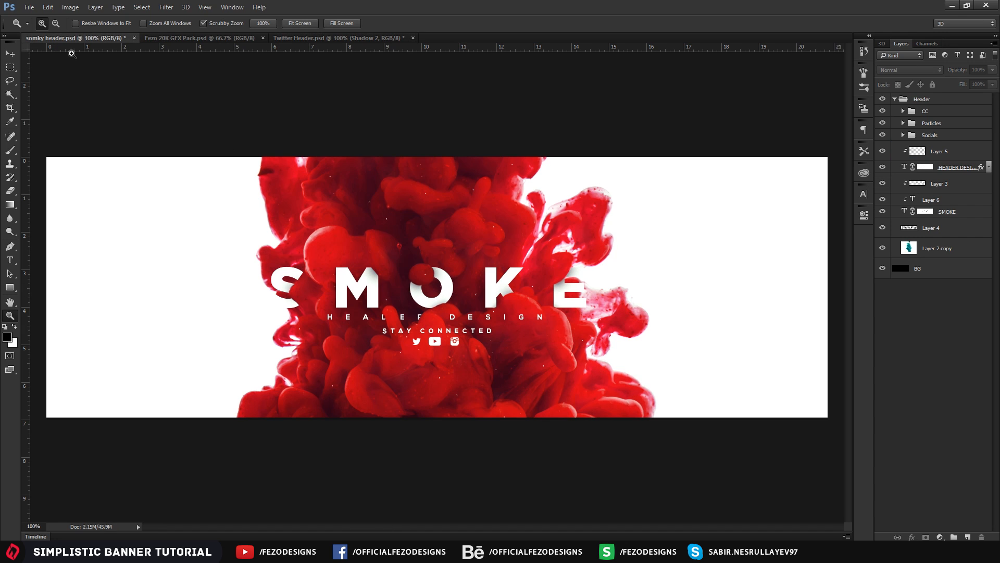
left_click(315, 39)
key("t")
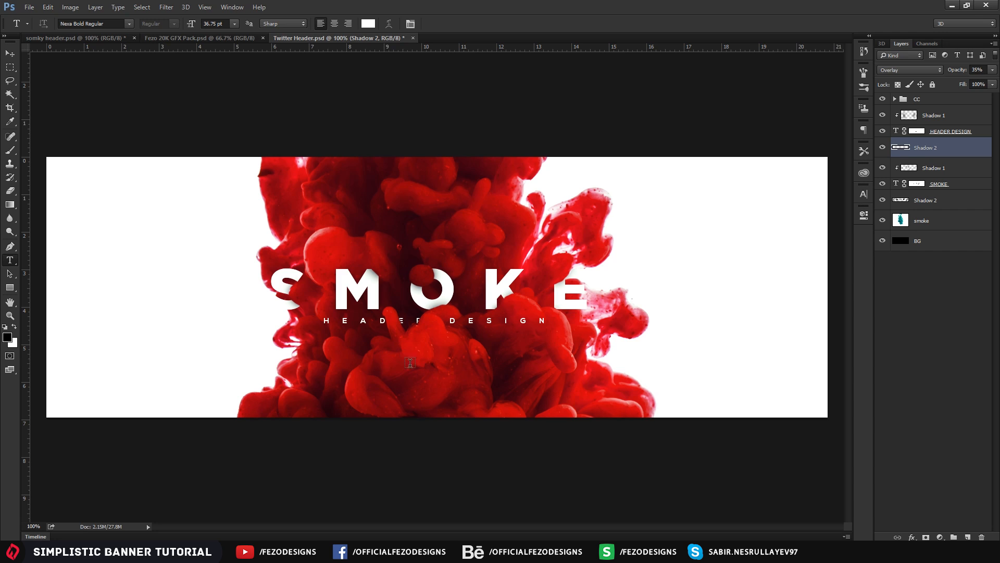
left_click(410, 362)
type("SA")
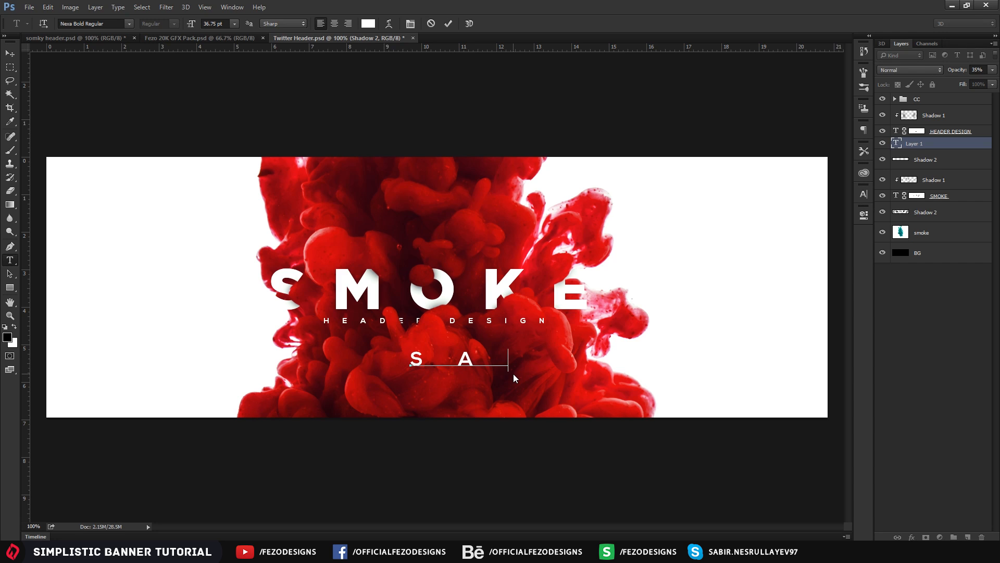
type("TY")
key("BackSpace")
key("BackSpace")
key("BackSpace")
type("TAY")
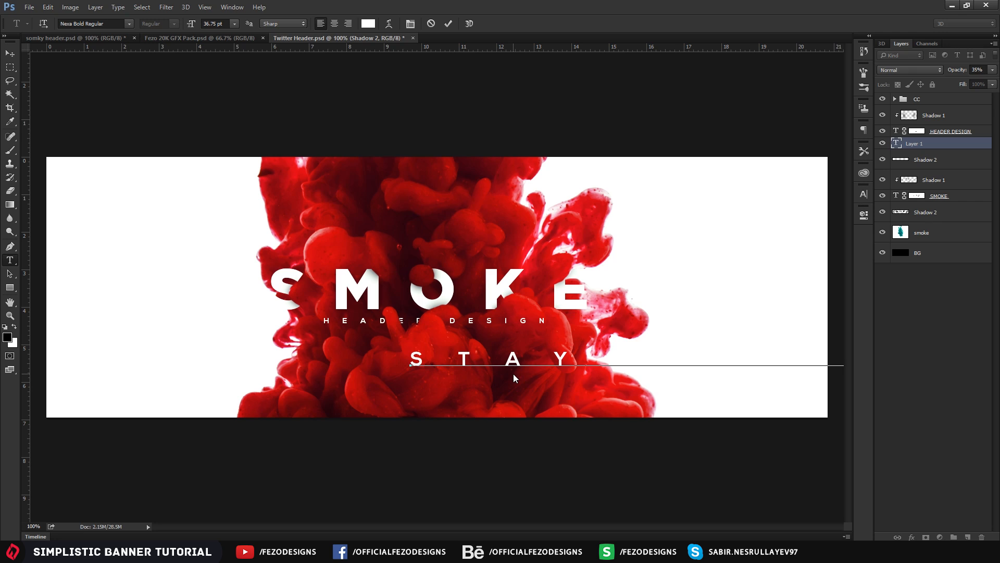
Reduce the whole STAY CONNNECTED line to 14.75 pt and tighten its tracking so the phrase fits within the smoke
key("ctrl+a")
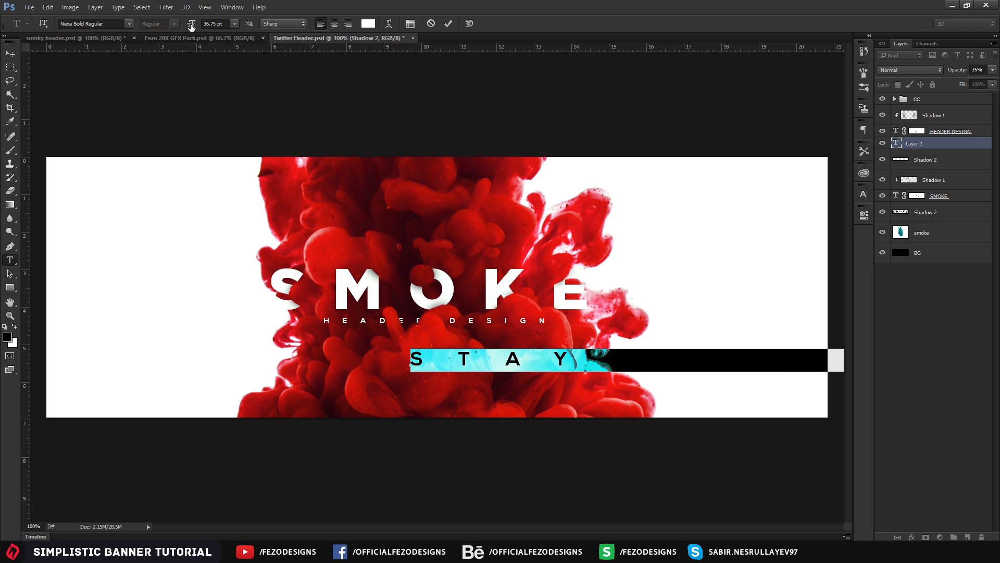
left_click_drag(191, 27, 179, 28)
left_click(709, 365)
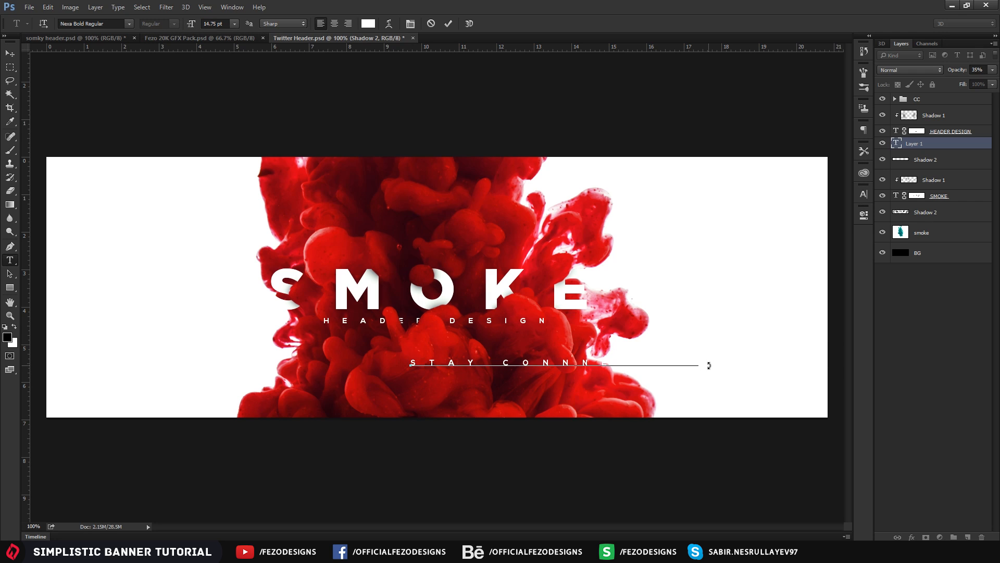
key("ctrl+a")
left_click(864, 194)
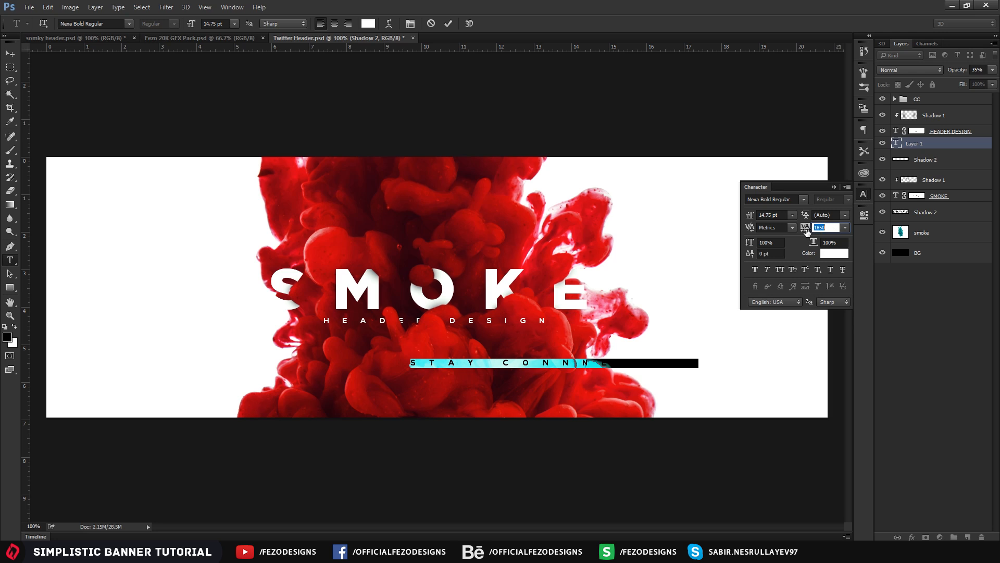
left_click_drag(806, 232, 776, 227)
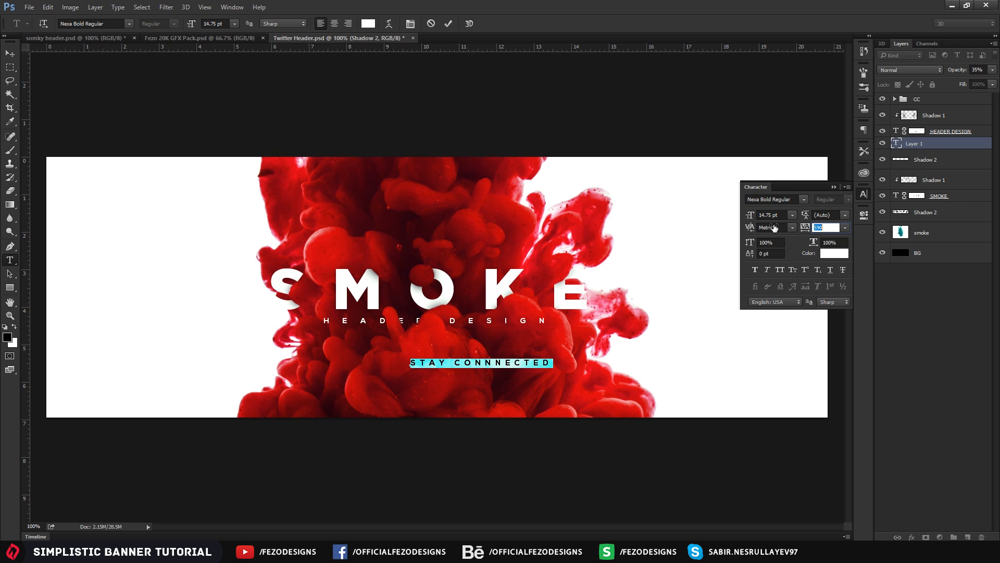